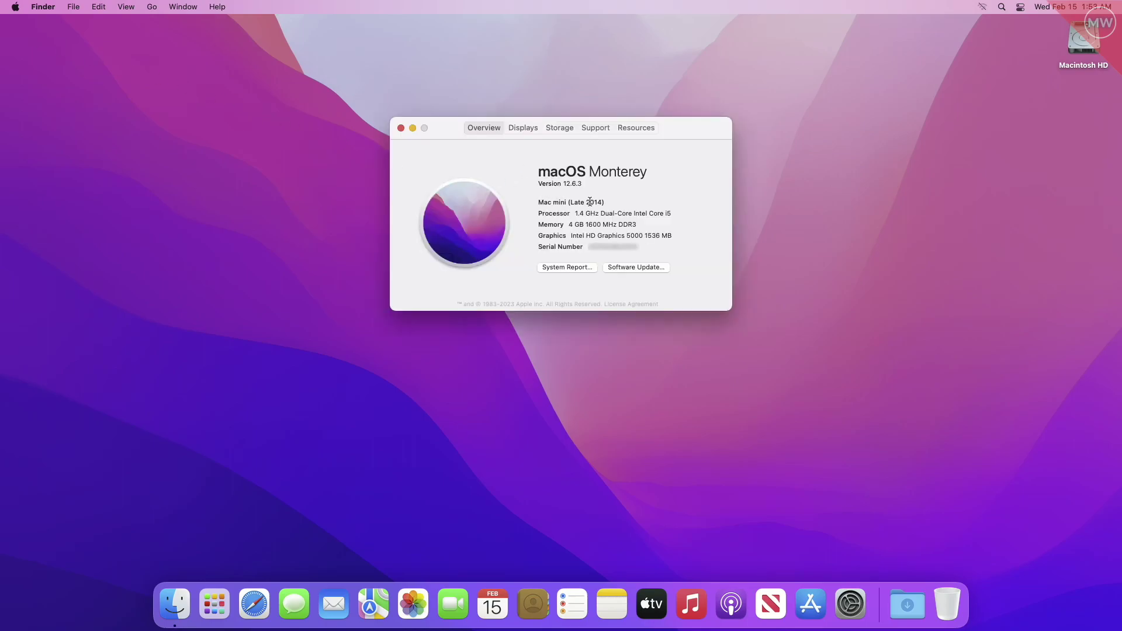
- Close the Mac mini's About This Mac window and launch Safari
{"action": "left_click", "coordinate": [400, 128]}
{"action": "left_click", "coordinate": [255, 604]}
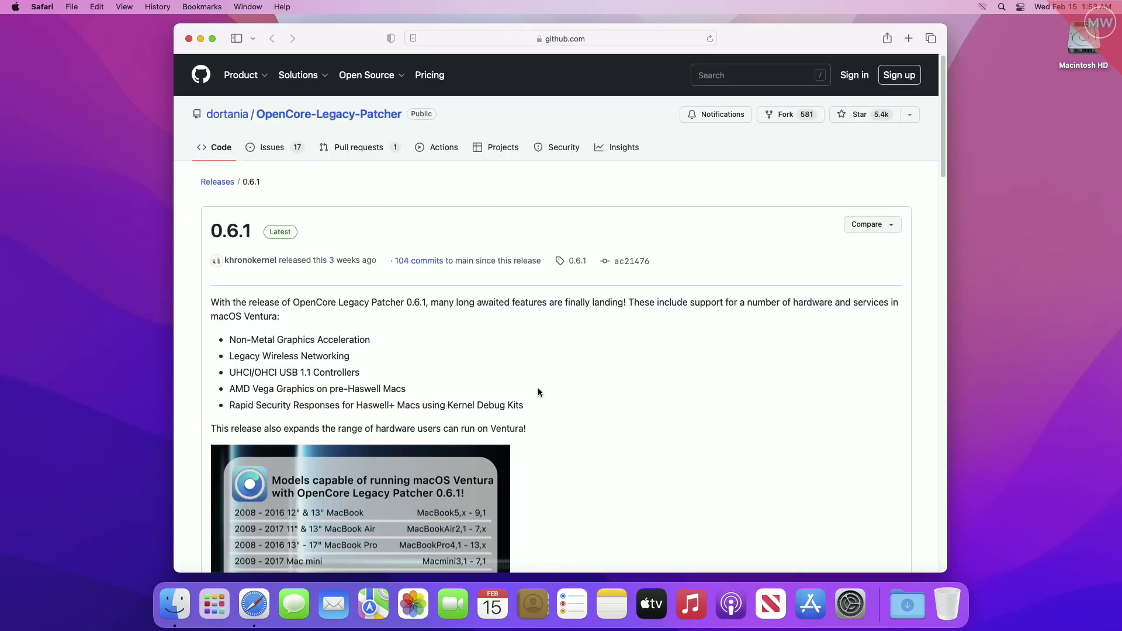
- Download OpenCore-Patcher-GUI.app.zip from the 0.6.1 release assets, then quit Safari
{"action": "scroll", "coordinate": [521, 339], "scroll_direction": "down", "scroll_amount": 15}
{"action": "scroll", "coordinate": [522, 339], "scroll_direction": "down", "scroll_amount": 10}
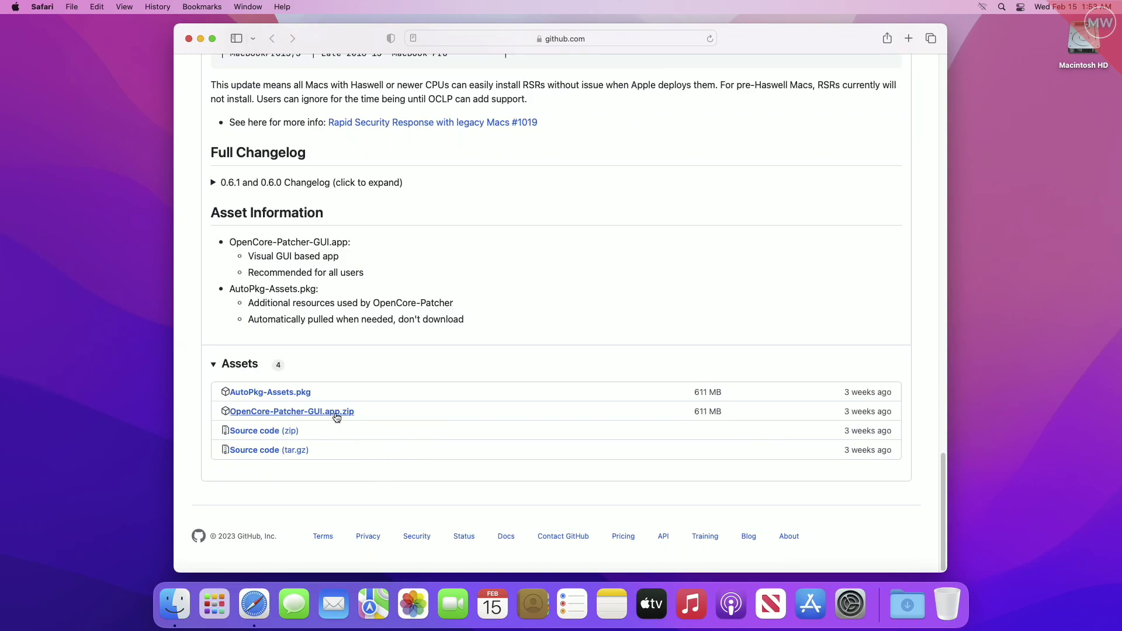
{"action": "left_click", "coordinate": [335, 411]}
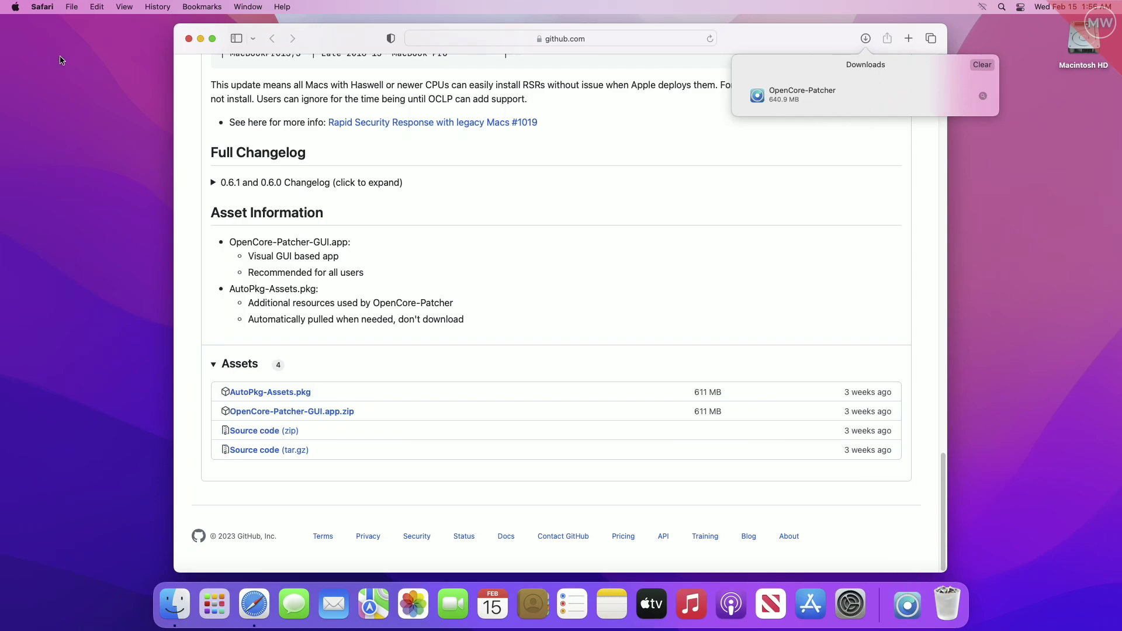
{"action": "left_click", "coordinate": [43, 6]}
{"action": "left_click", "coordinate": [50, 184]}
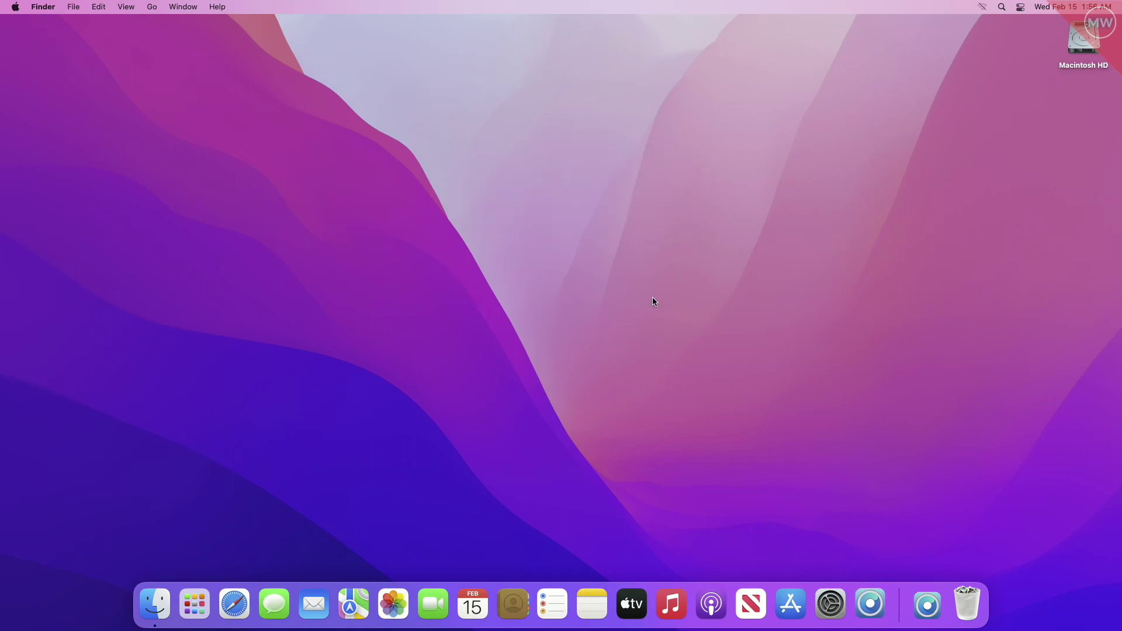
- Launch OpenCore Legacy Patcher and download the macOS 13.2.1 (22D68) installer from Apple
{"action": "left_click", "coordinate": [597, 259]}
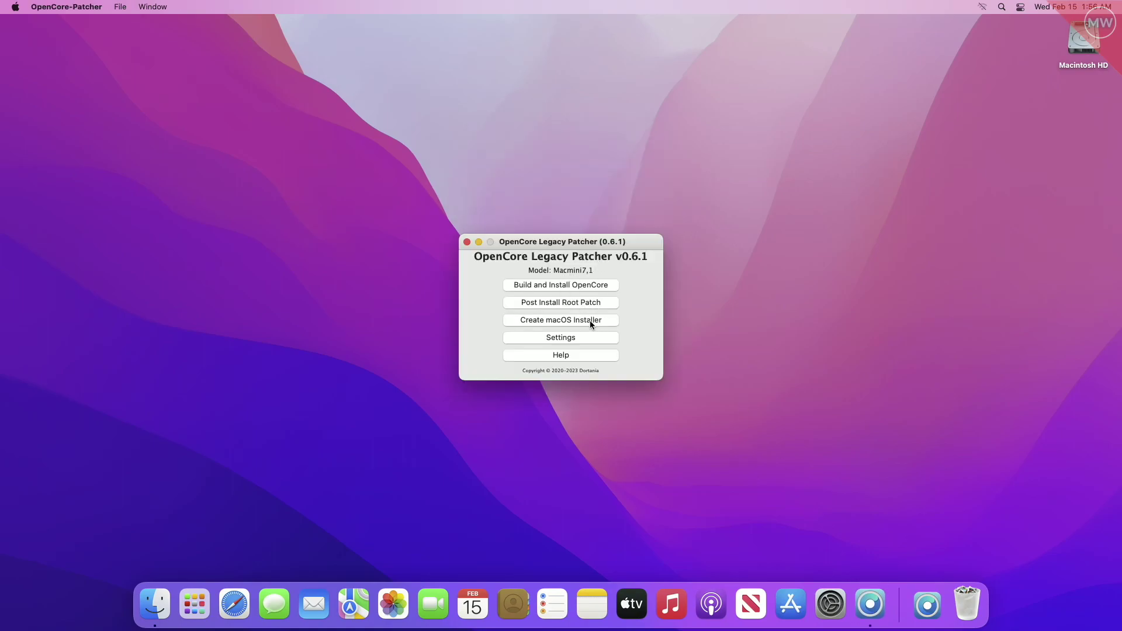
{"action": "left_click", "coordinate": [576, 319]}
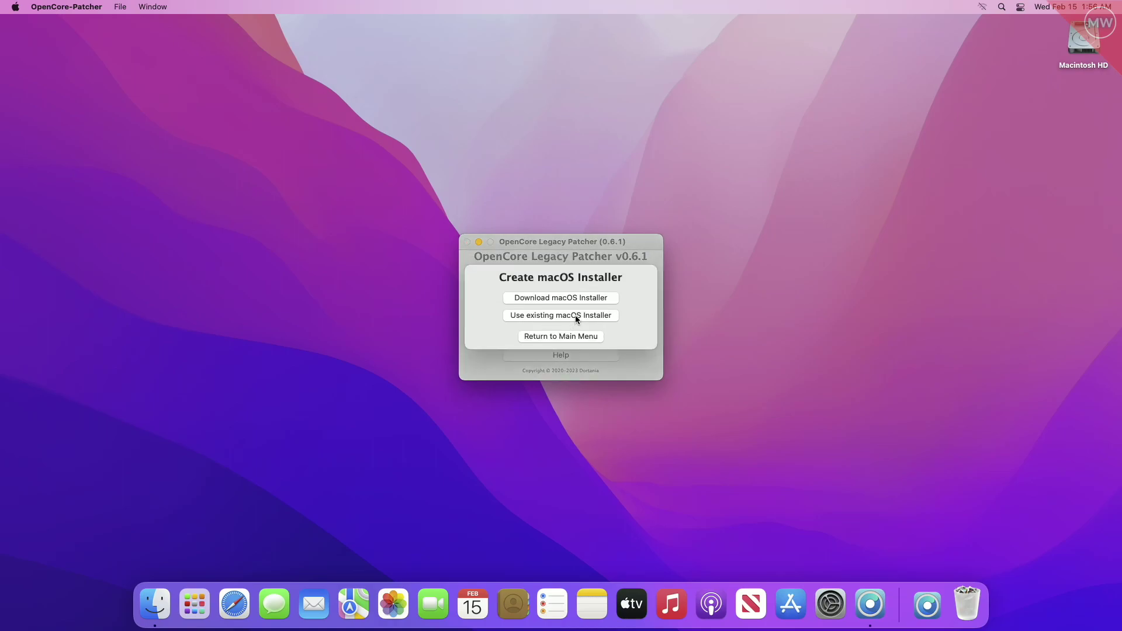
{"action": "left_click", "coordinate": [571, 299]}
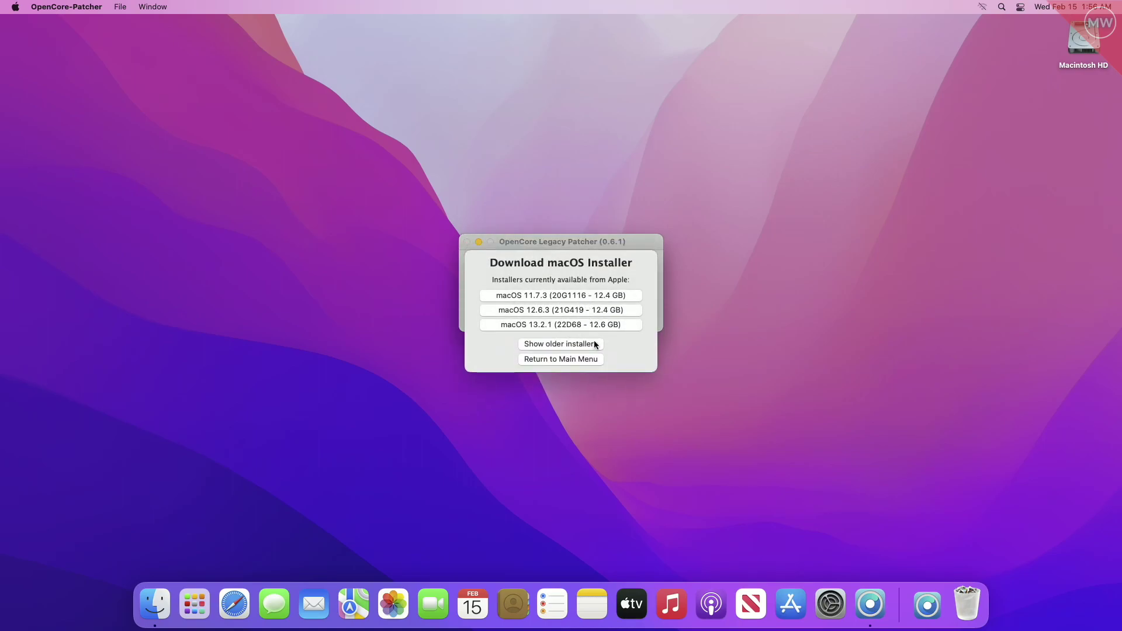
{"action": "left_click", "coordinate": [587, 325]}
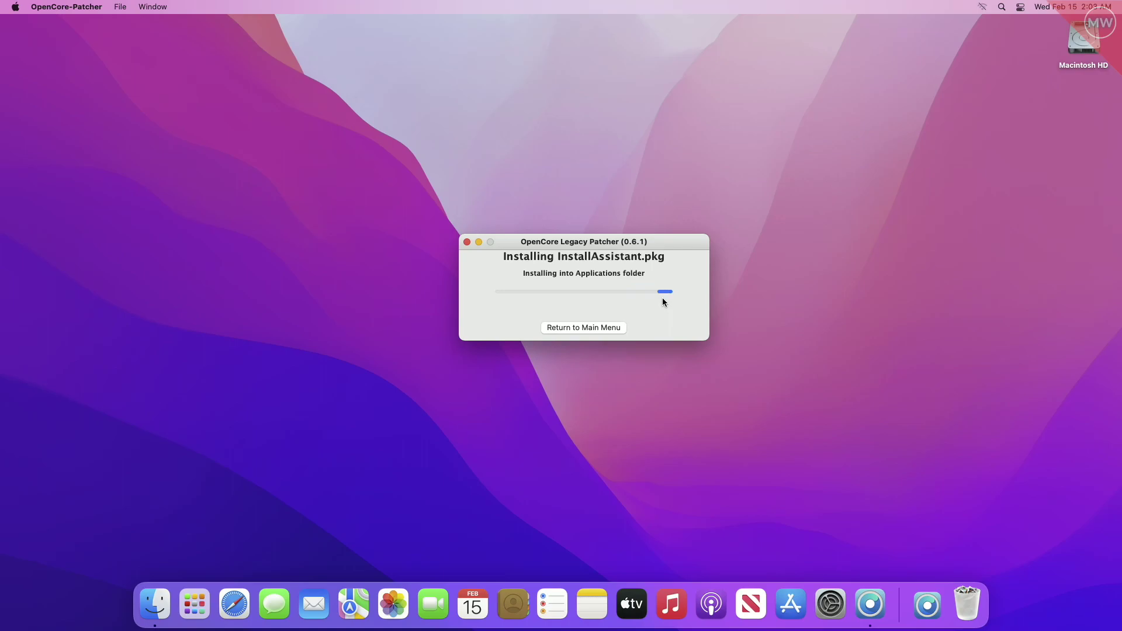
- Authorize the InstallAssistant.pkg extraction with the admin password, then proceed to Flash Installer
{"action": "type", "text": "••••"}
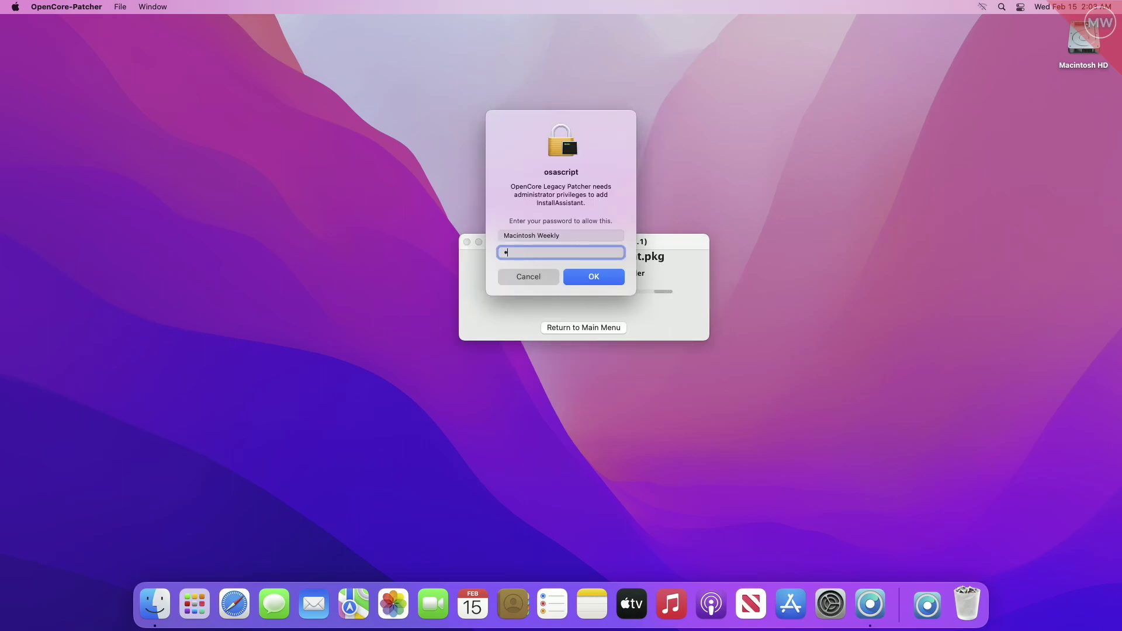
{"action": "key", "text": "Return"}
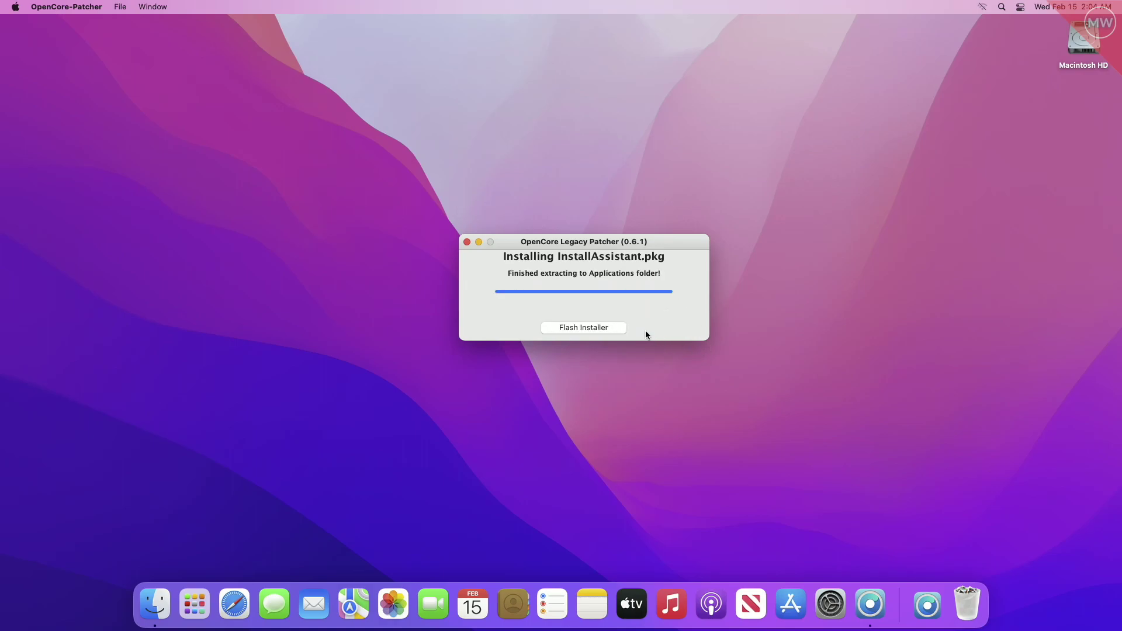
{"action": "left_click", "coordinate": [579, 328]}
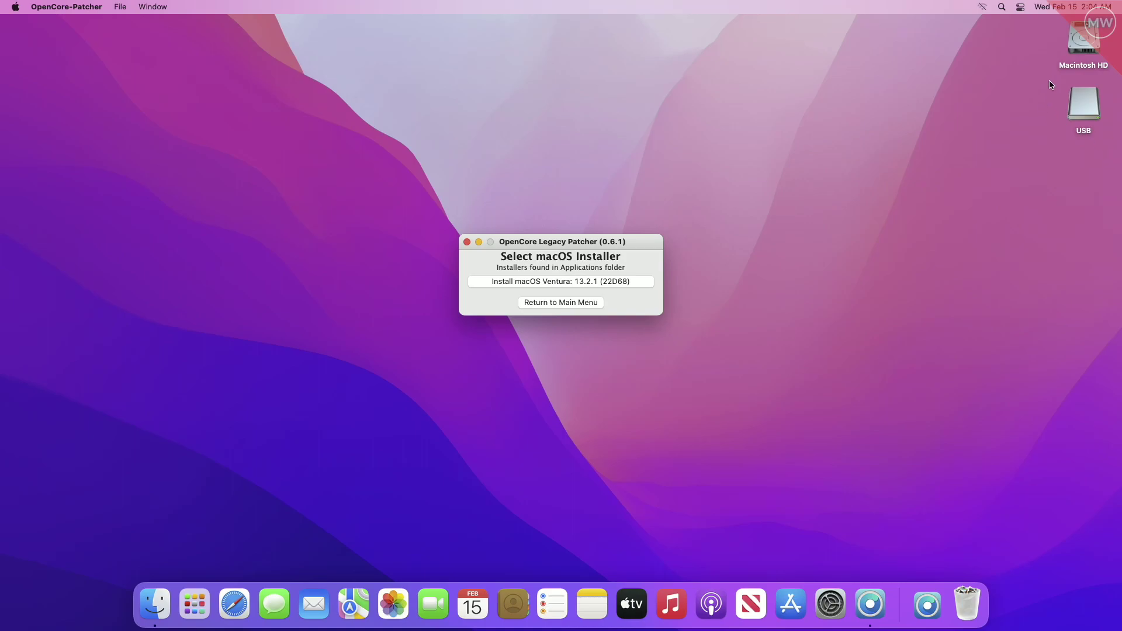
- Flash Install macOS Ventura 13.2.1 onto the 61.5 GB SanDisk disk2, authorizing with the admin password
{"action": "left_click", "coordinate": [607, 282]}
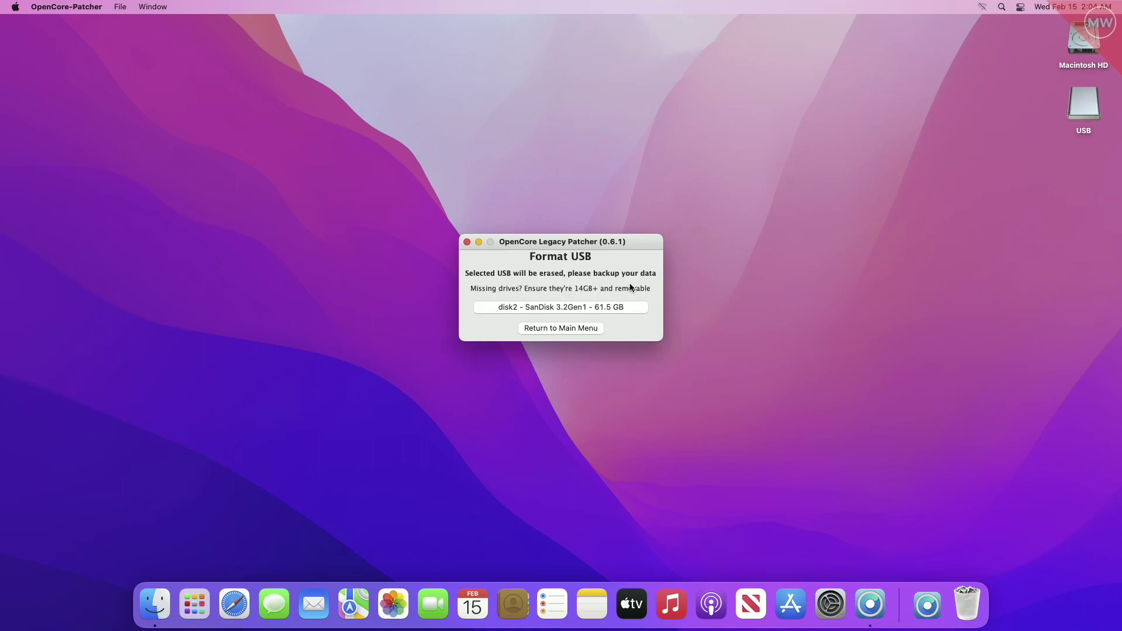
{"action": "left_click", "coordinate": [587, 308]}
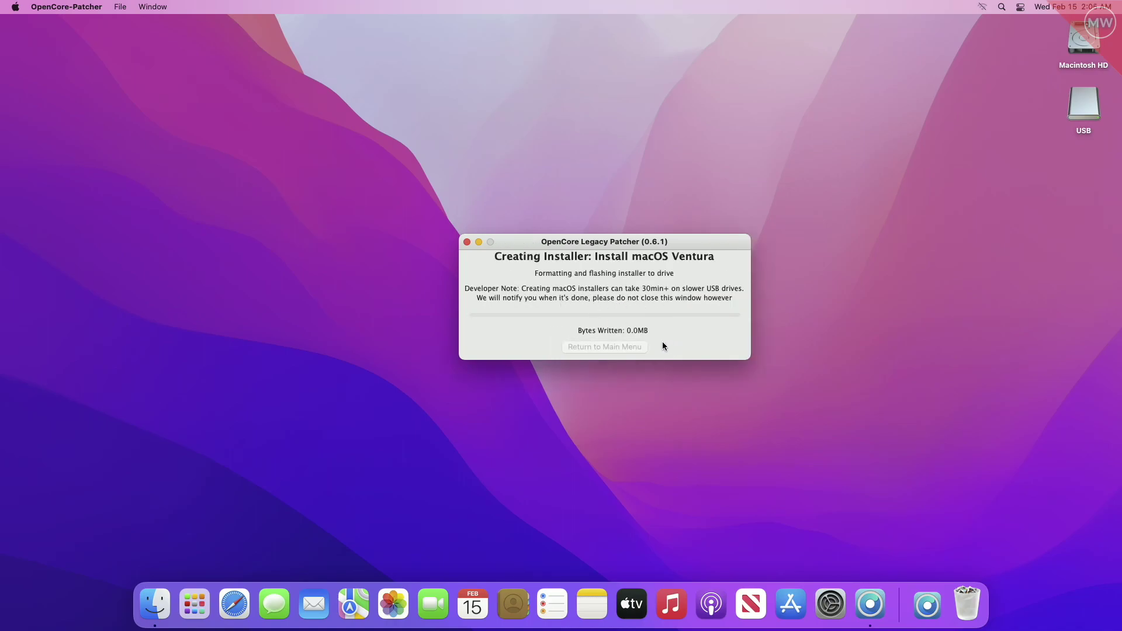
{"action": "type", "text": "••••"}
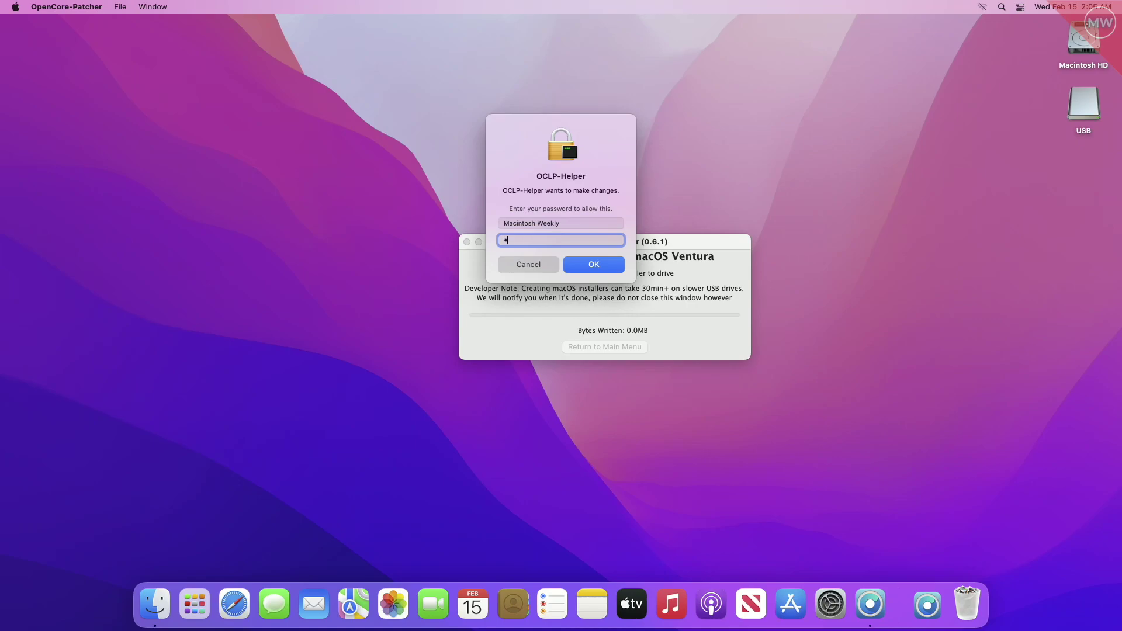
{"action": "key", "text": "Return"}
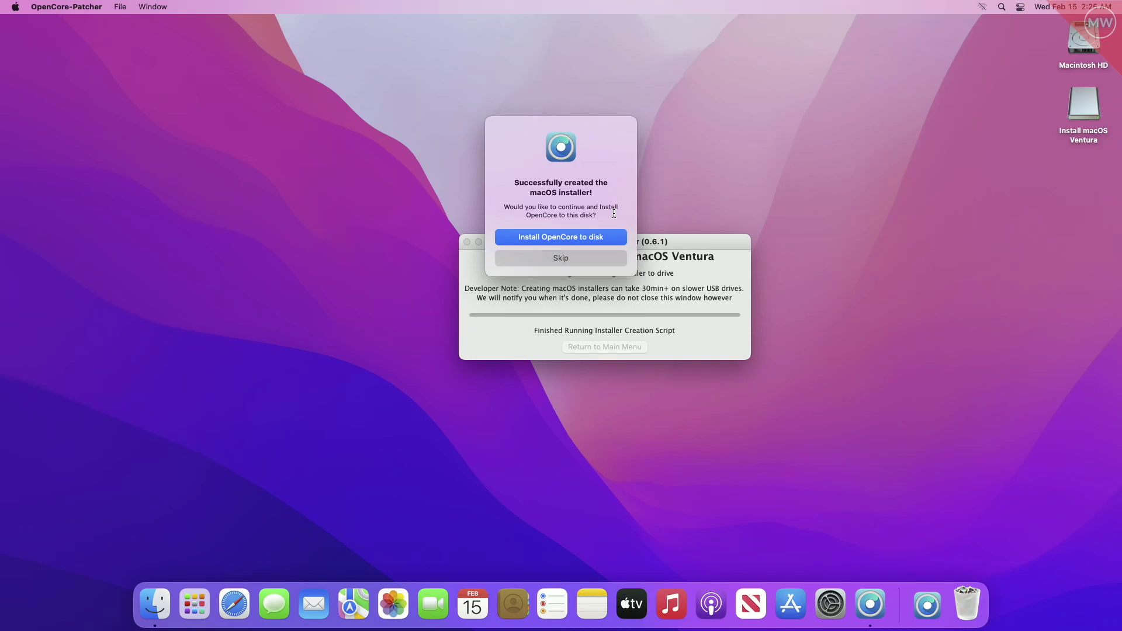
- Install the built OpenCore onto the SanDisk's disk2s1 EFI partition and accept rebooting
{"action": "left_click", "coordinate": [598, 235]}
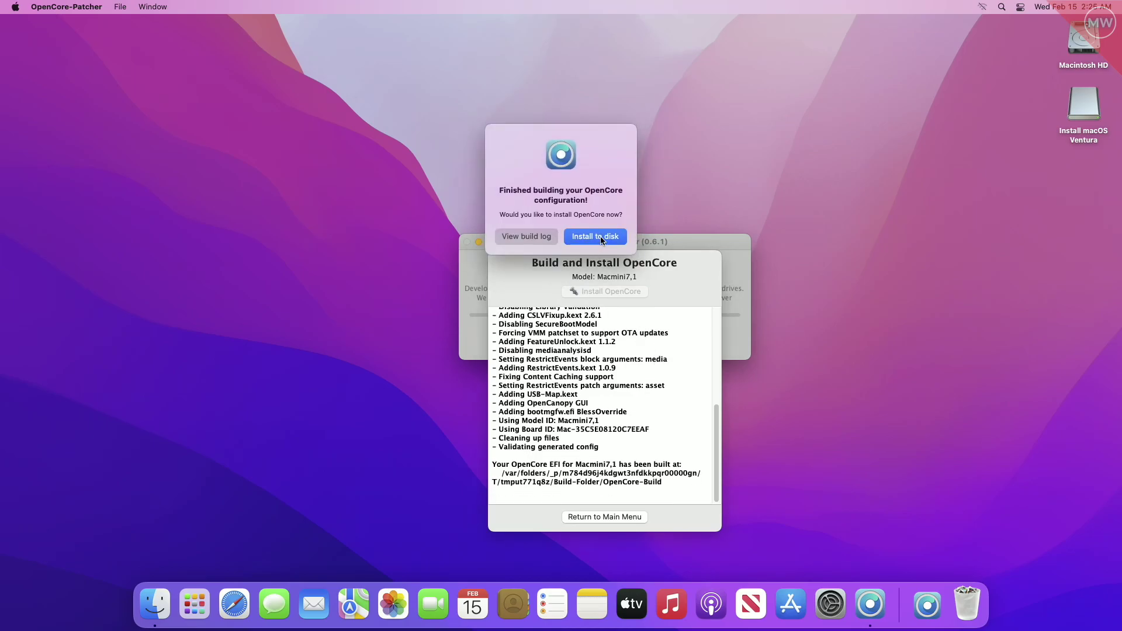
{"action": "left_click", "coordinate": [602, 237]}
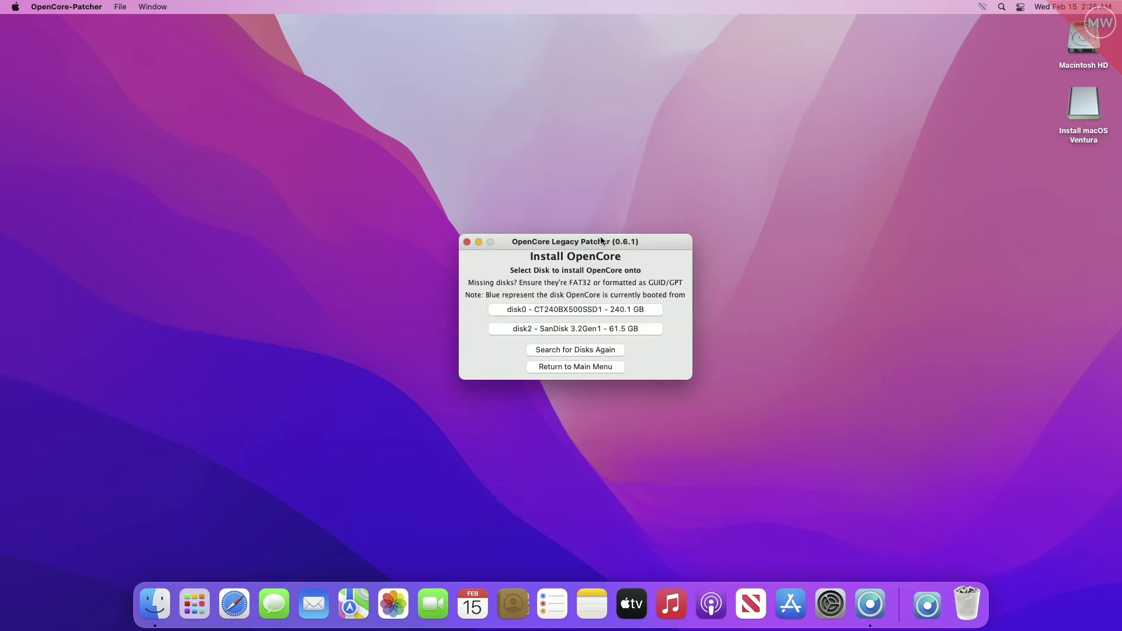
{"action": "left_click", "coordinate": [632, 329]}
{"action": "left_click", "coordinate": [576, 310]}
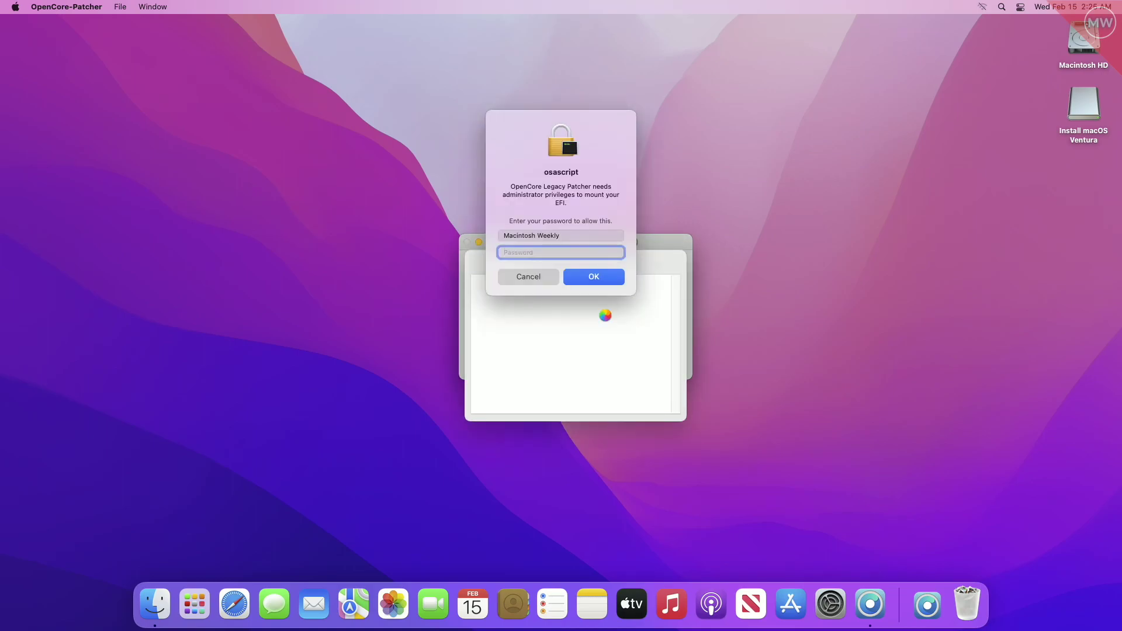
{"action": "type", "text": "••••"}
{"action": "key", "text": "Return"}
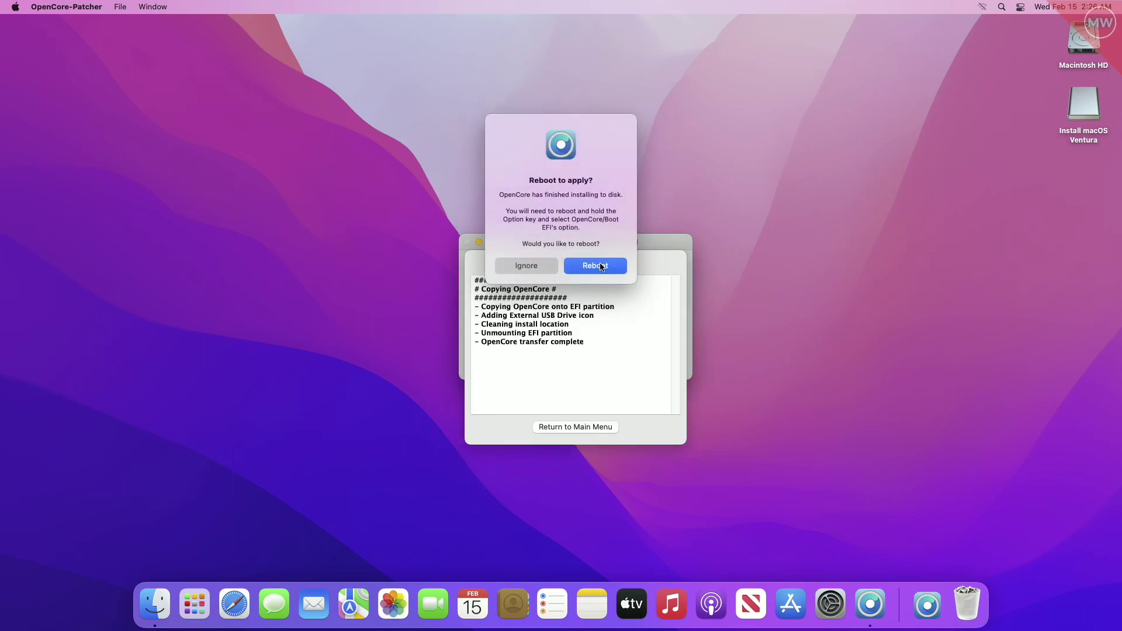
{"action": "left_click", "coordinate": [601, 266]}
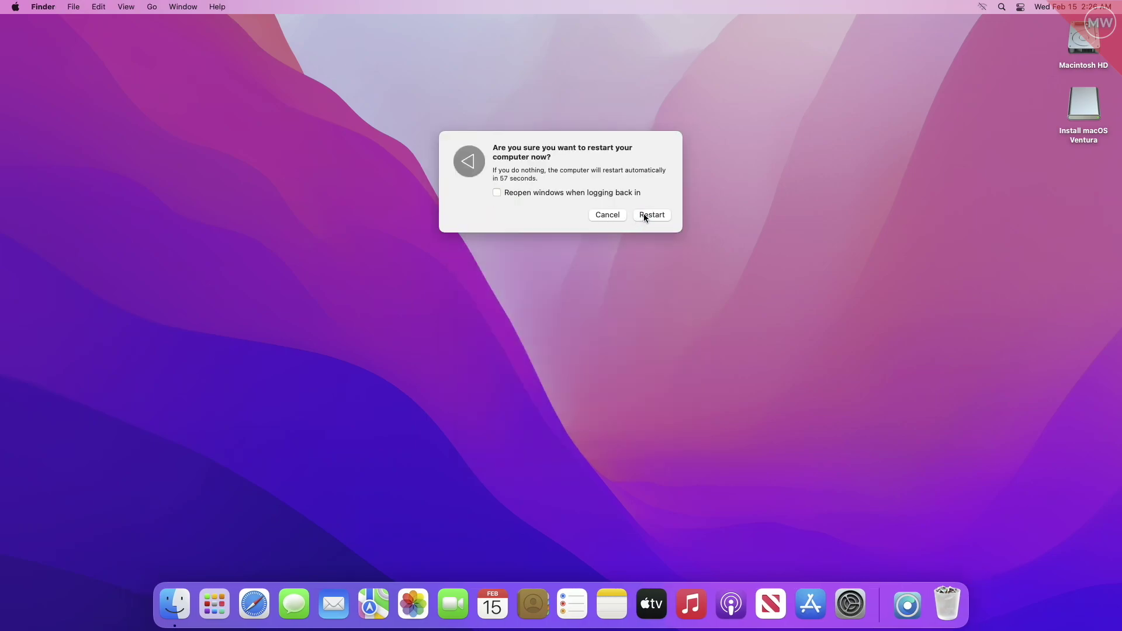
- Confirm the restart so the Mac comes up at the startup disk picker
{"action": "left_click", "coordinate": [645, 216]}
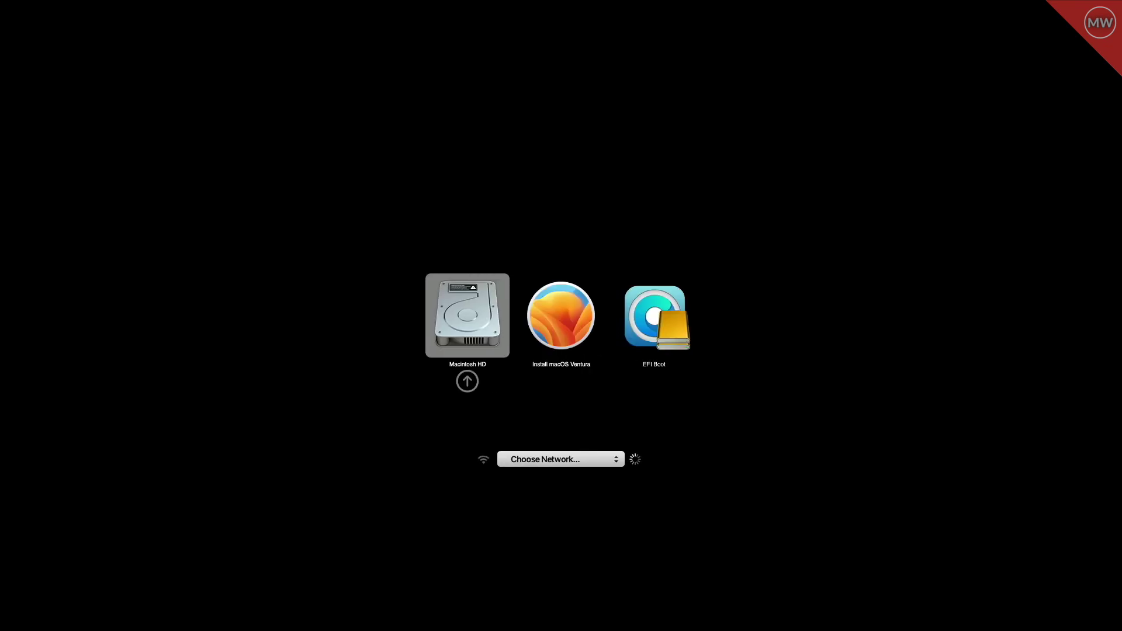
- Boot via EFI Boot into OpenCore, then start up from the Install macOS Ventura drive
{"action": "key", "text": "Right"}
{"action": "key", "text": "Right"}
{"action": "key", "text": "Return"}
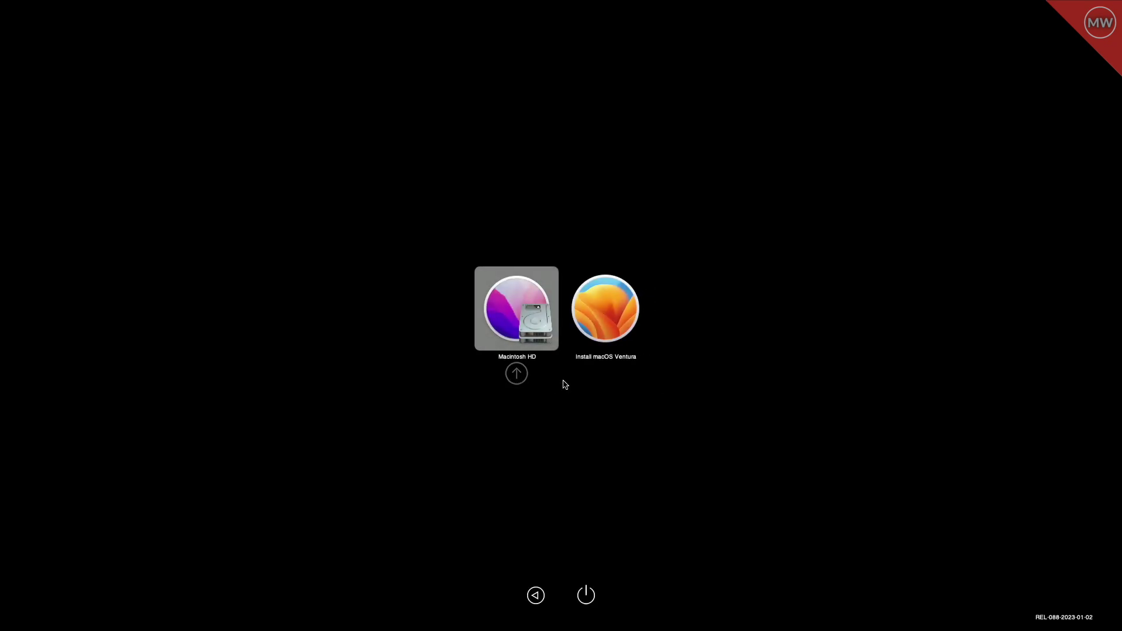
{"action": "key", "text": "Right"}
{"action": "key", "text": "Return"}
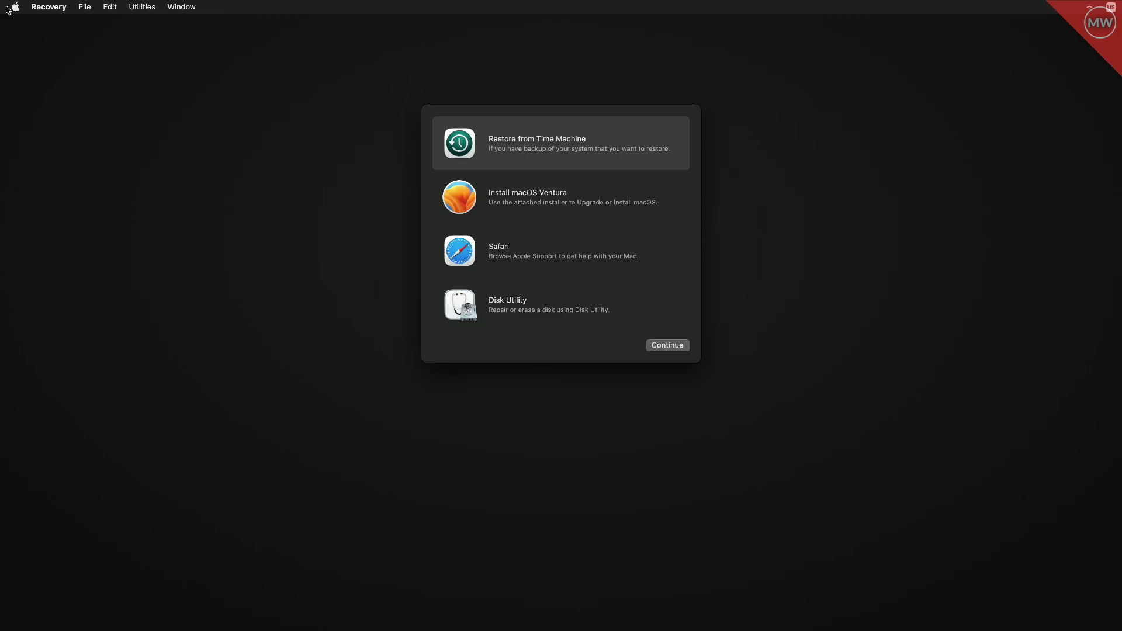
- Open Disk Utility with all devices shown and select the internal CT240BX500SSD1 Media disk
{"action": "left_click", "coordinate": [566, 309]}
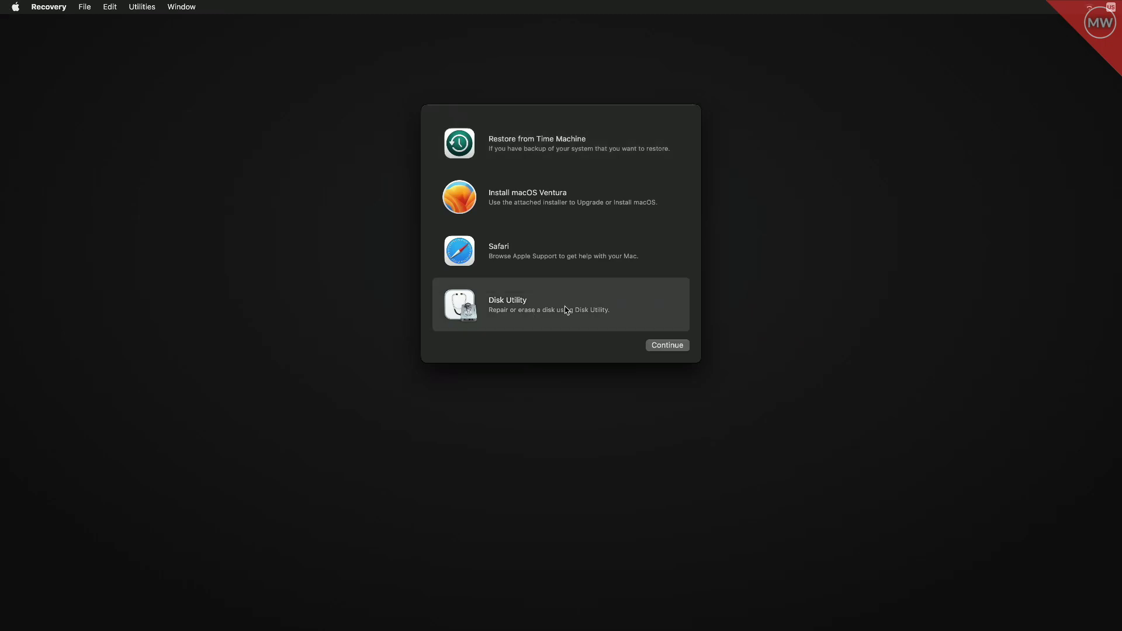
{"action": "left_click", "coordinate": [653, 349]}
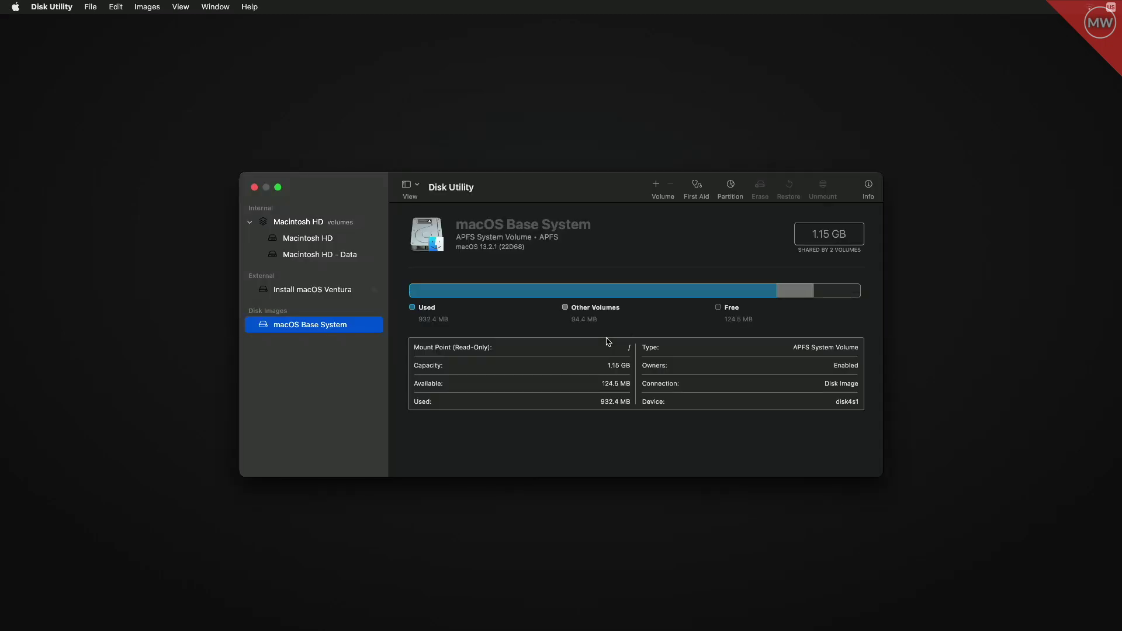
{"action": "left_click", "coordinate": [408, 190]}
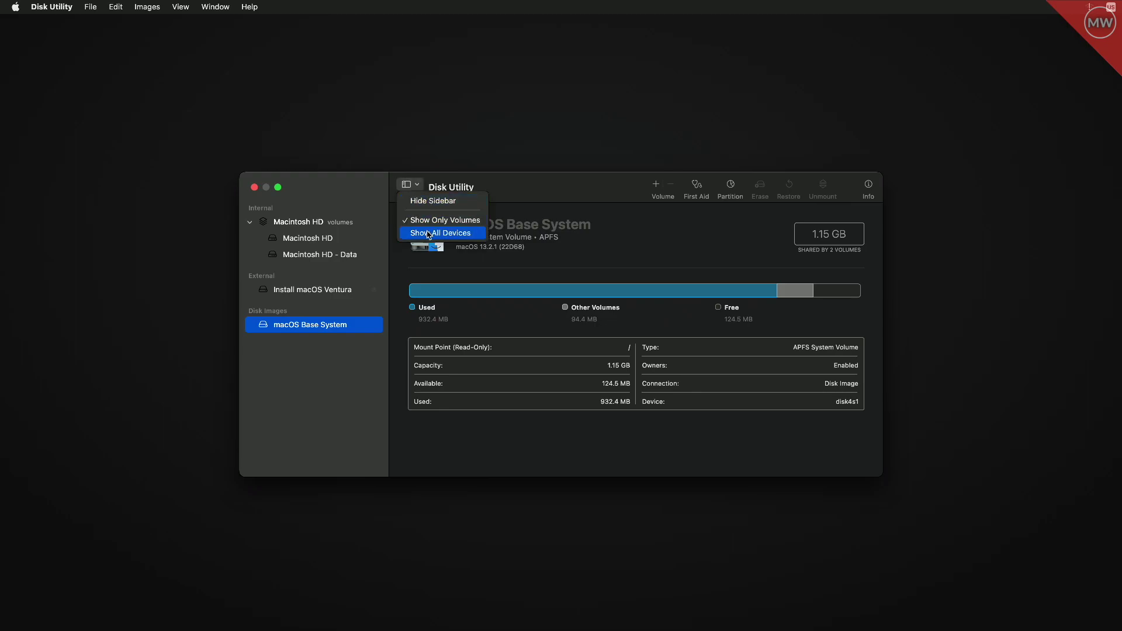
{"action": "left_click", "coordinate": [422, 232]}
{"action": "left_click", "coordinate": [358, 225]}
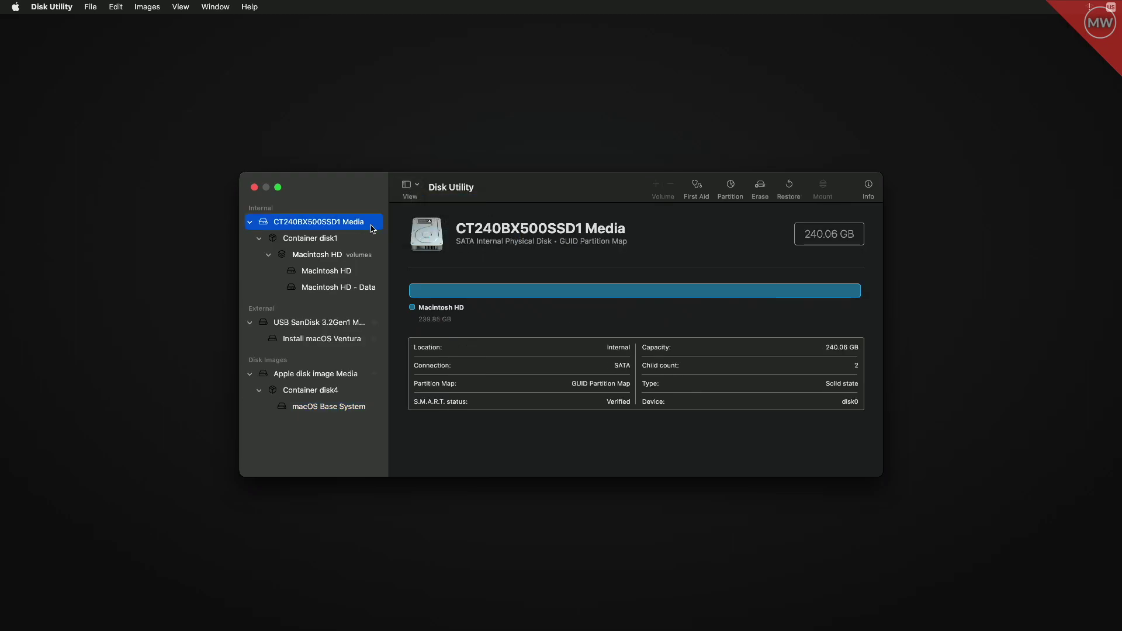
- Erase the internal disk as 'Macintosh HD' (APFS, GUID), then quit Disk Utility
{"action": "left_click", "coordinate": [759, 187]}
{"action": "type", "text": "M"}
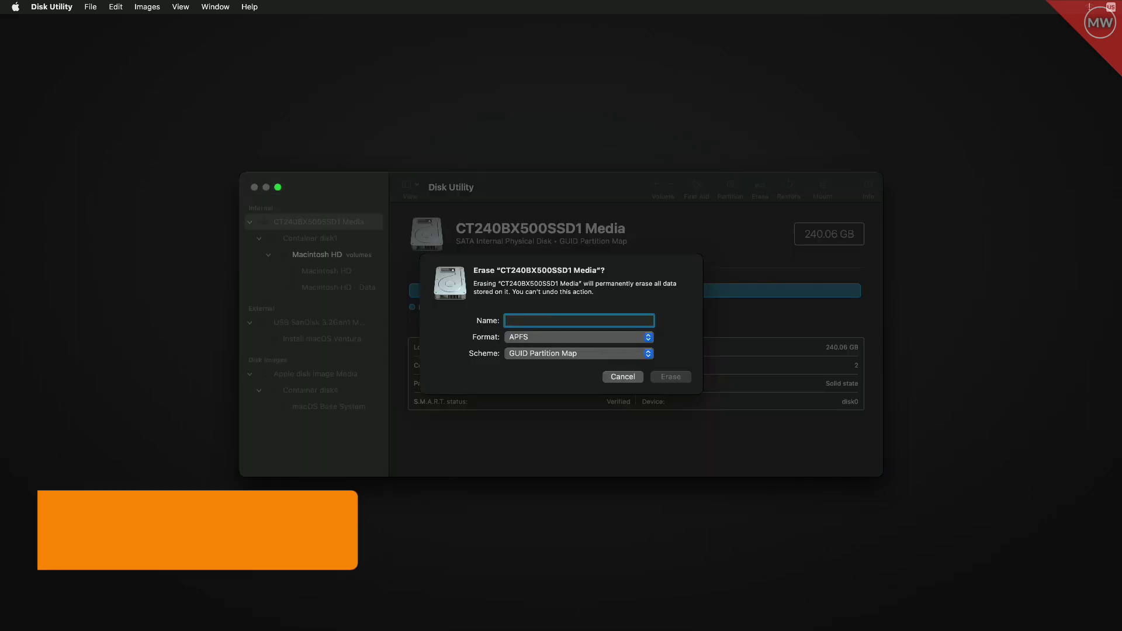
{"action": "type", "text": "acintosh"}
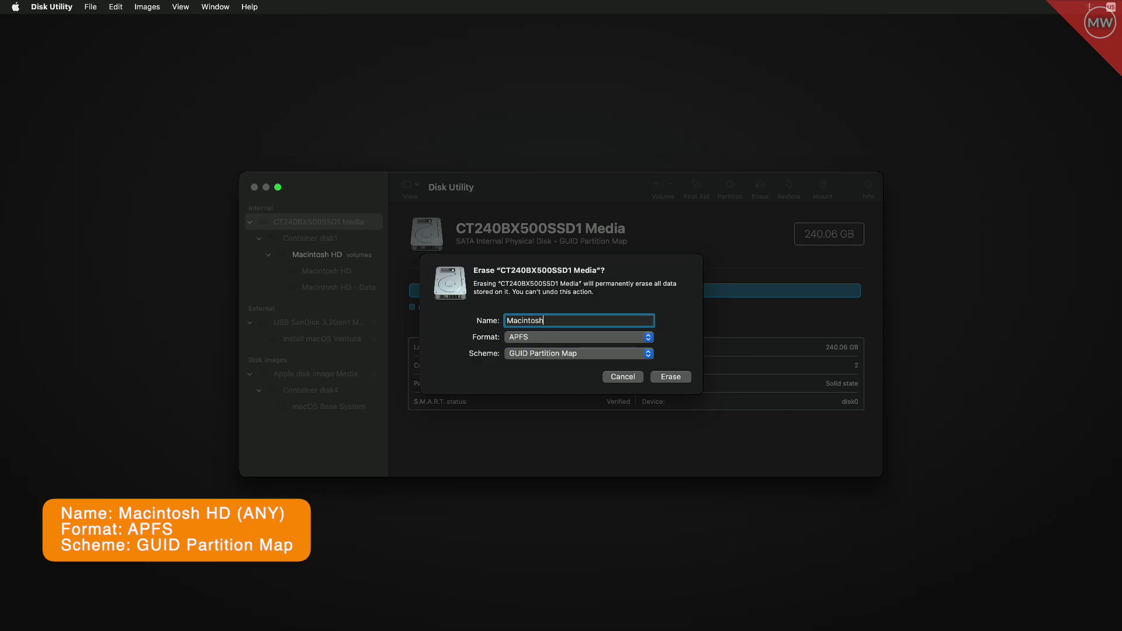
{"action": "type", "text": " HD"}
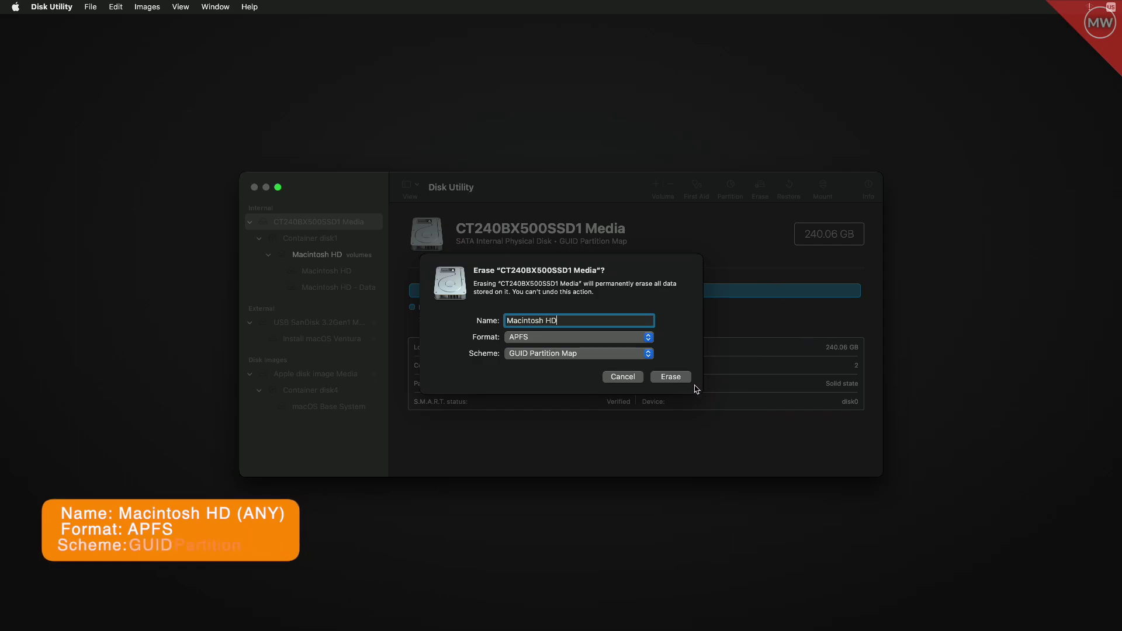
{"action": "left_click", "coordinate": [671, 377]}
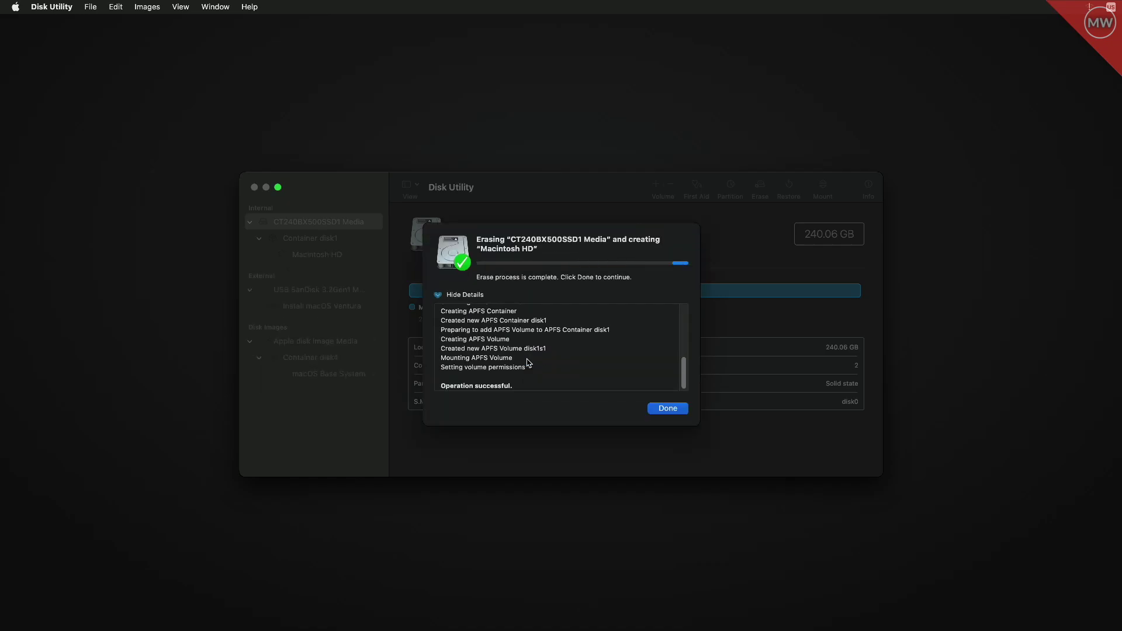
{"action": "left_click", "coordinate": [665, 407]}
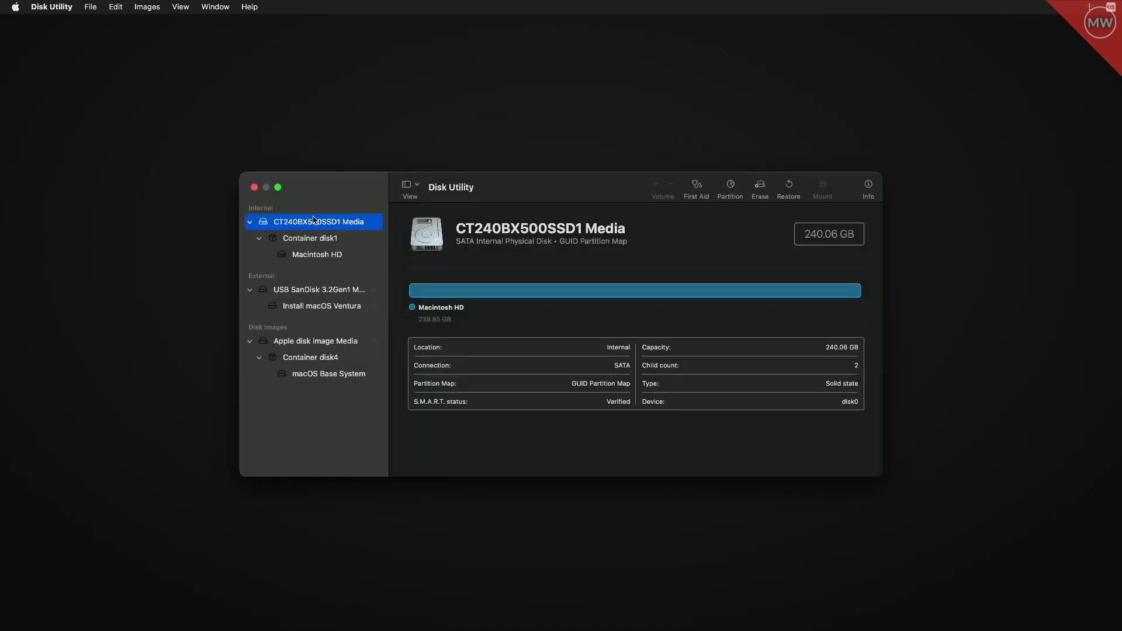
{"action": "left_click", "coordinate": [254, 187]}
- Accept the Ventura licence and start installing macOS Ventura onto Macintosh HD
{"action": "left_click", "coordinate": [541, 201]}
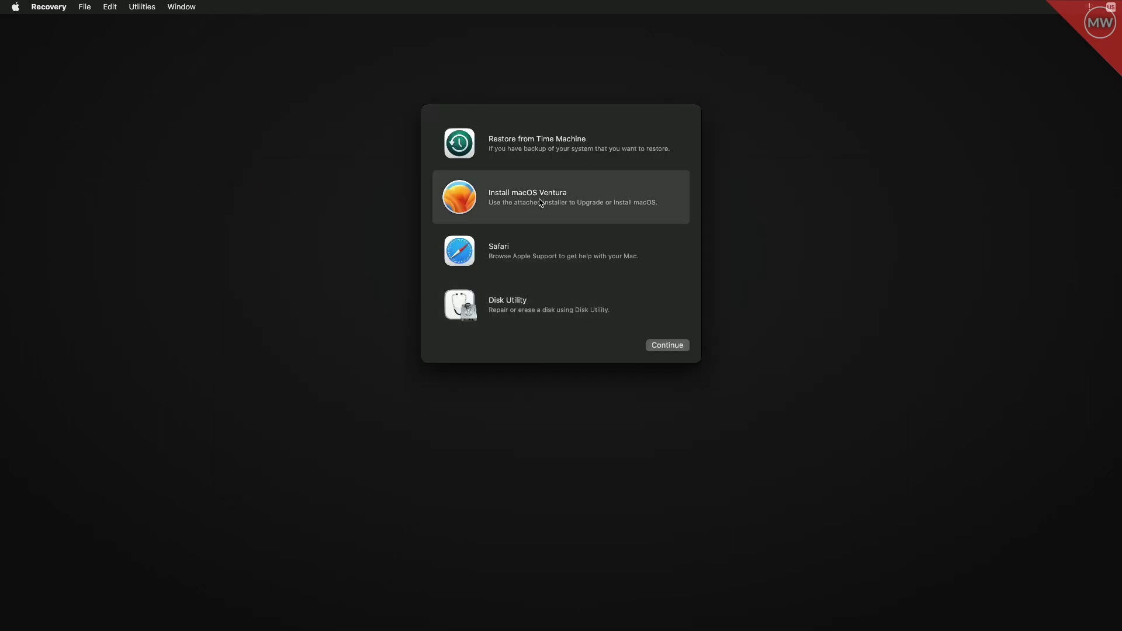
{"action": "left_click", "coordinate": [684, 349]}
{"action": "left_click", "coordinate": [587, 417]}
{"action": "left_click", "coordinate": [586, 311]}
{"action": "left_click", "coordinate": [528, 347]}
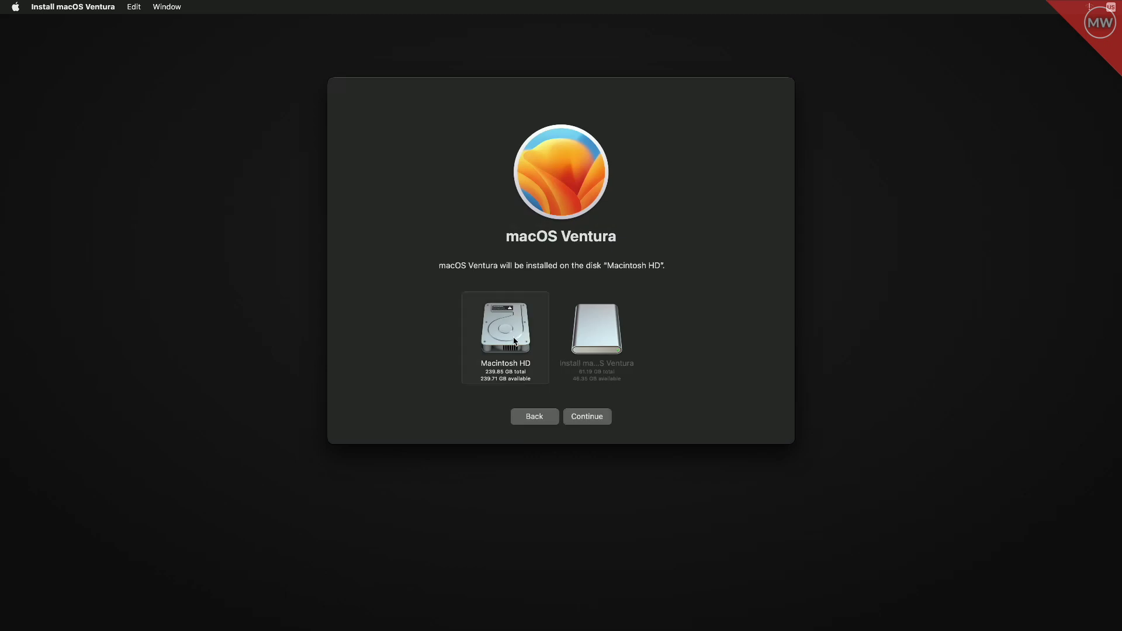
{"action": "left_click", "coordinate": [599, 419]}
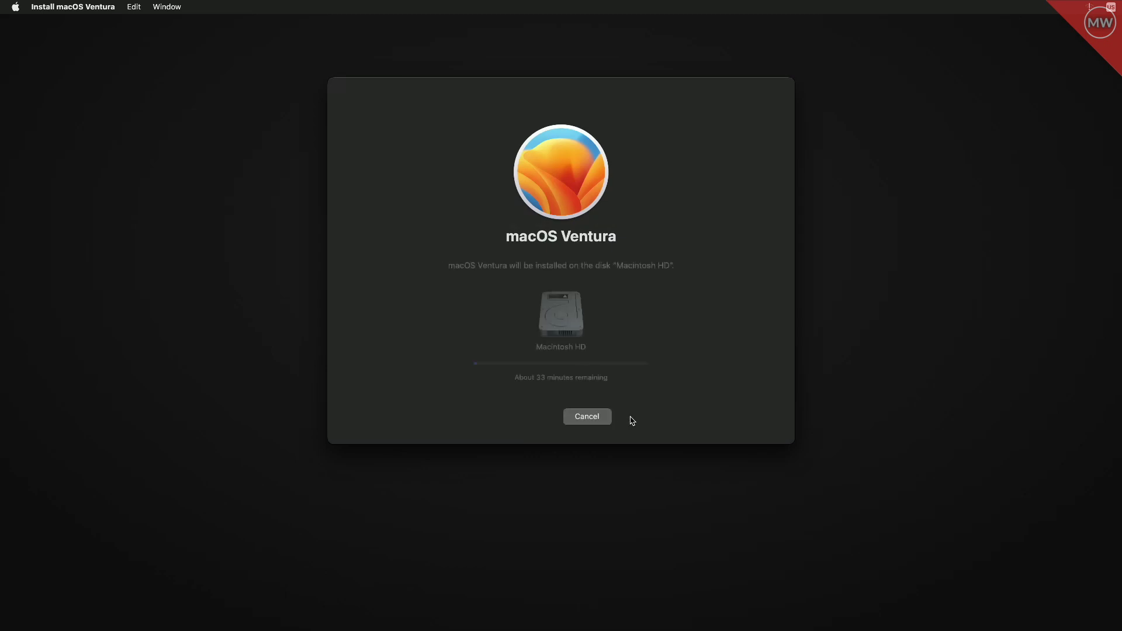
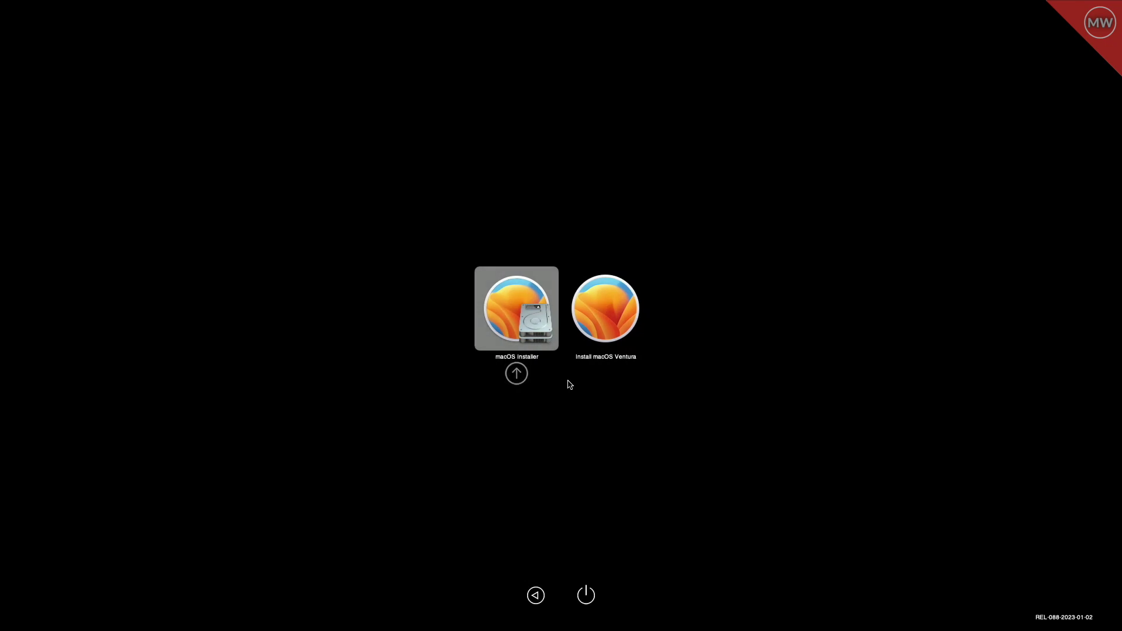
- Boot from the macOS Installer entry in the Startup Manager
{"action": "key", "text": "Return"}
{"action": "key", "text": "Return"}
{"action": "key", "text": "Return"}
{"action": "key", "text": "Return"}
{"action": "key", "text": "Return"}
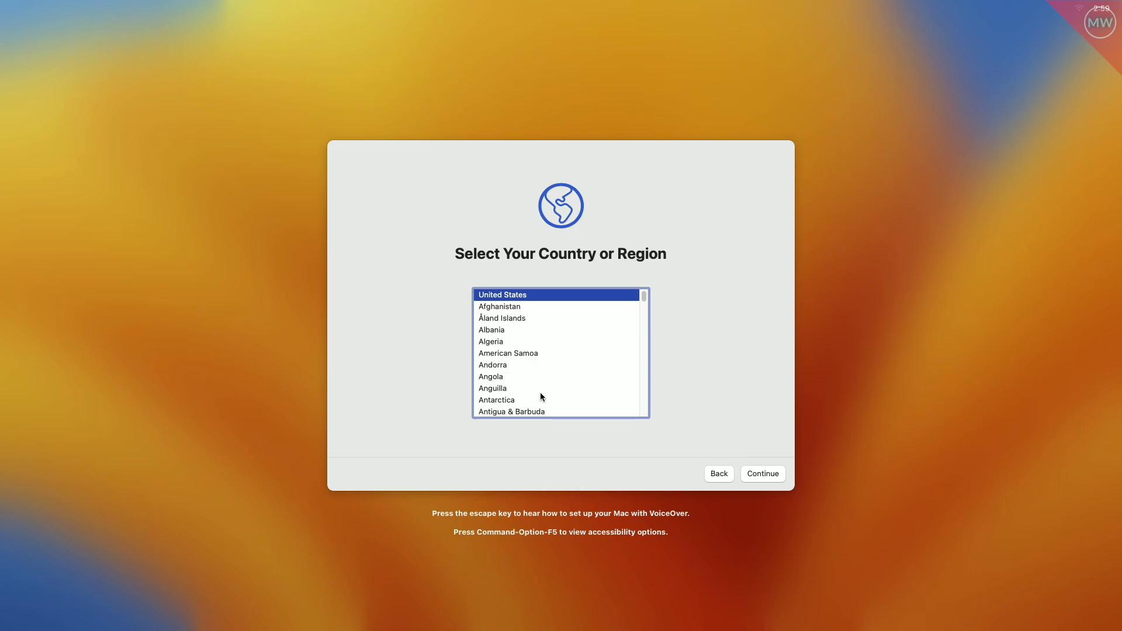
- Choose United States, then create the local account with name, password and orange monogram picture
{"action": "key", "text": "Return"}
{"action": "left_click", "coordinate": [759, 472]}
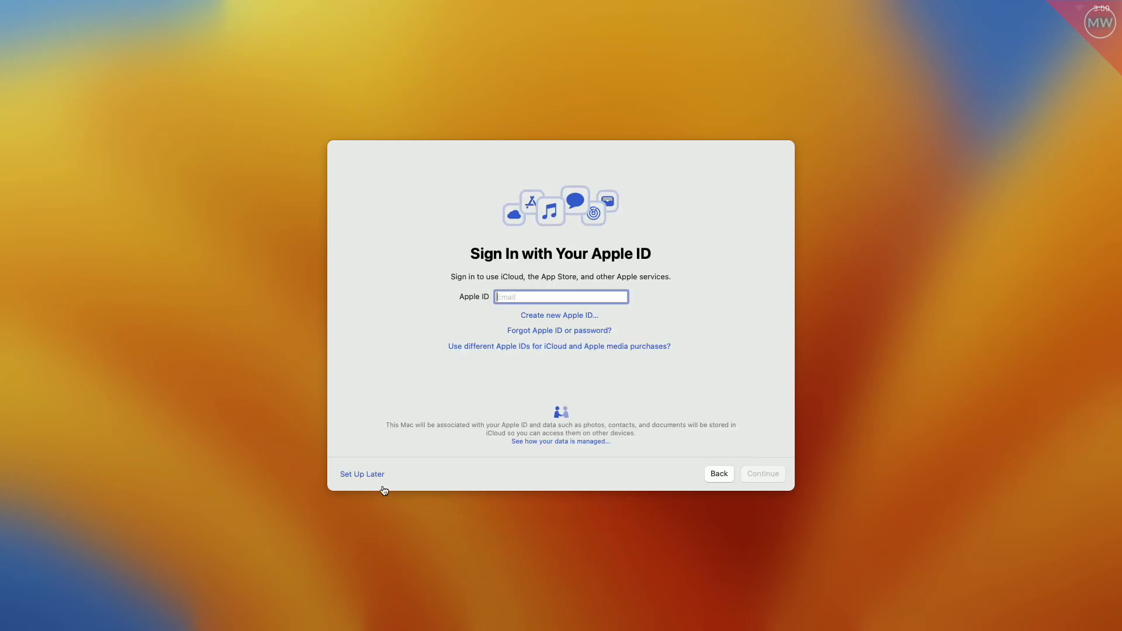
{"action": "type", "text": "Macintosh Weekly"}
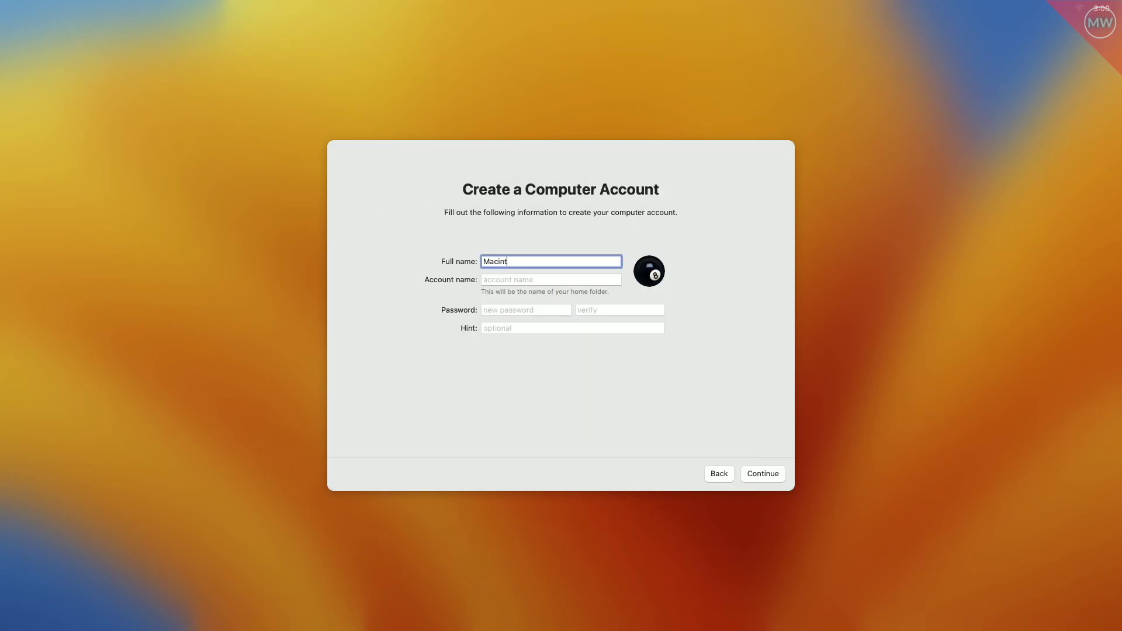
{"action": "key", "text": "Tab"}
{"action": "key", "text": "Tab"}
{"action": "key", "text": "Tab"}
{"action": "left_click", "coordinate": [648, 270]}
{"action": "left_click", "coordinate": [779, 335]}
{"action": "left_click", "coordinate": [789, 593]}
{"action": "key", "text": "Return"}
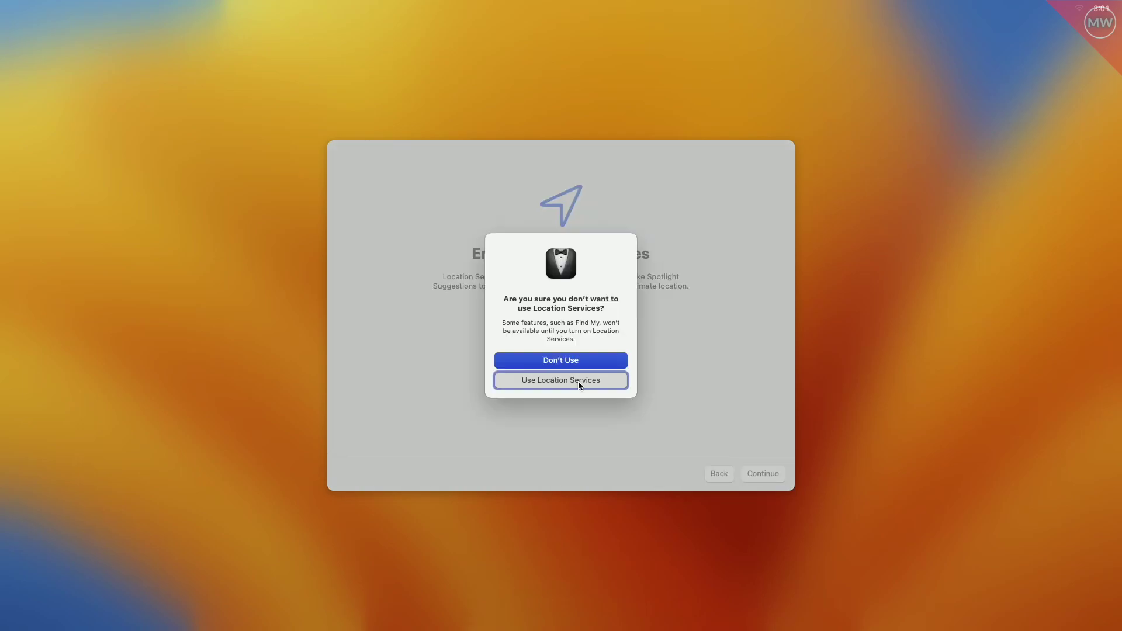
- Decline location services, accept the time zone, skip analytics and Screen Time, and choose Auto appearance
{"action": "left_click", "coordinate": [577, 381]}
{"action": "left_click", "coordinate": [754, 472]}
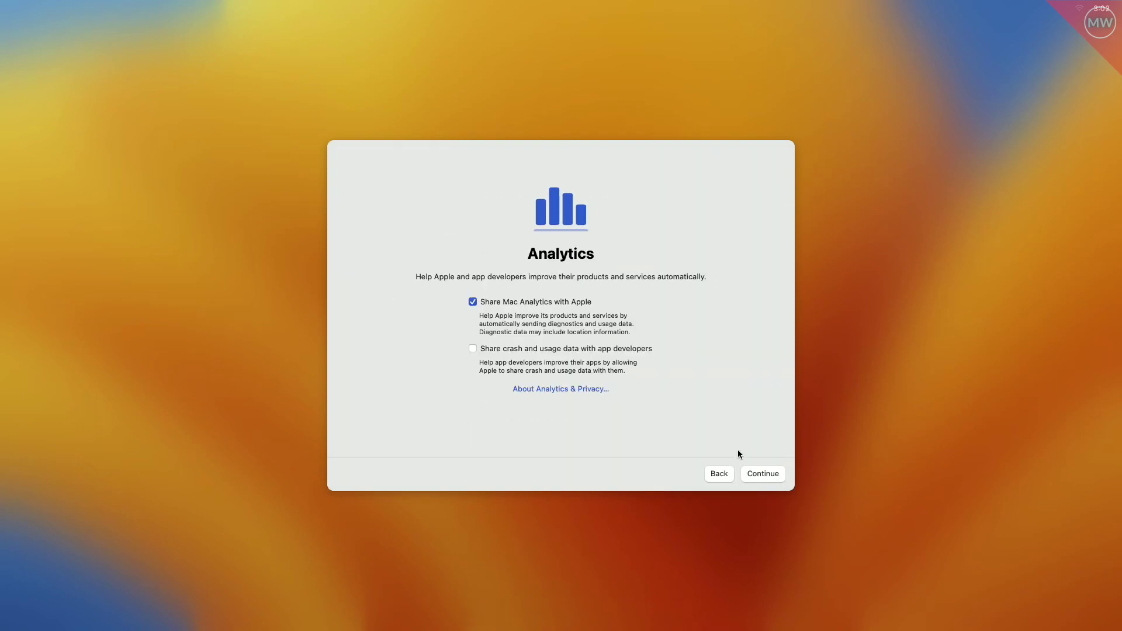
{"action": "left_click", "coordinate": [765, 473]}
{"action": "left_click", "coordinate": [762, 474]}
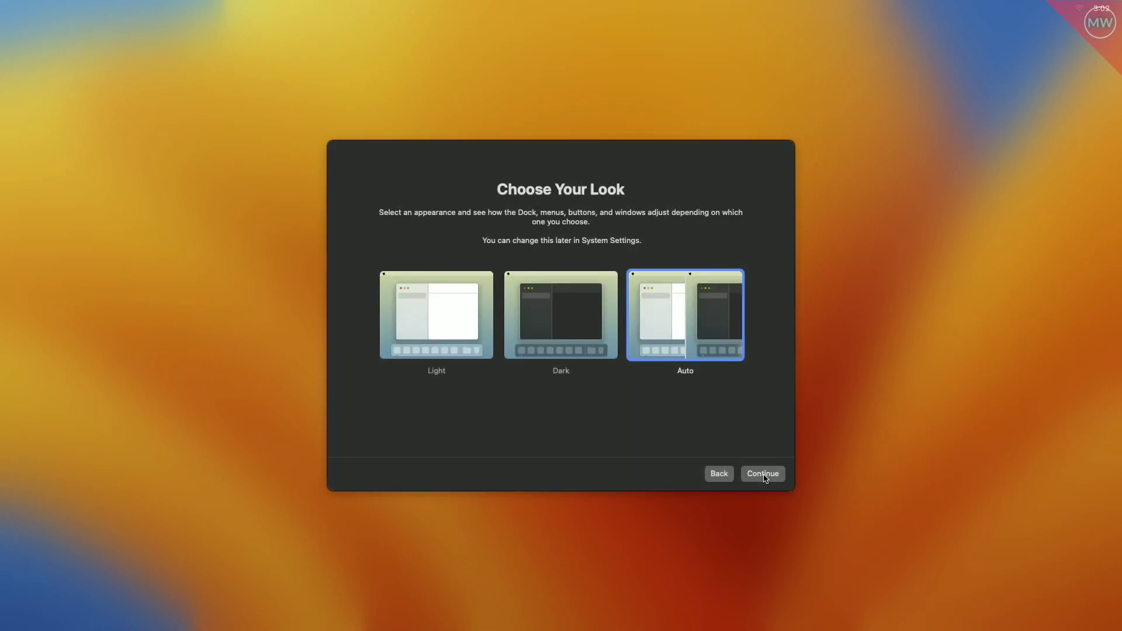
{"action": "key", "text": "Return"}
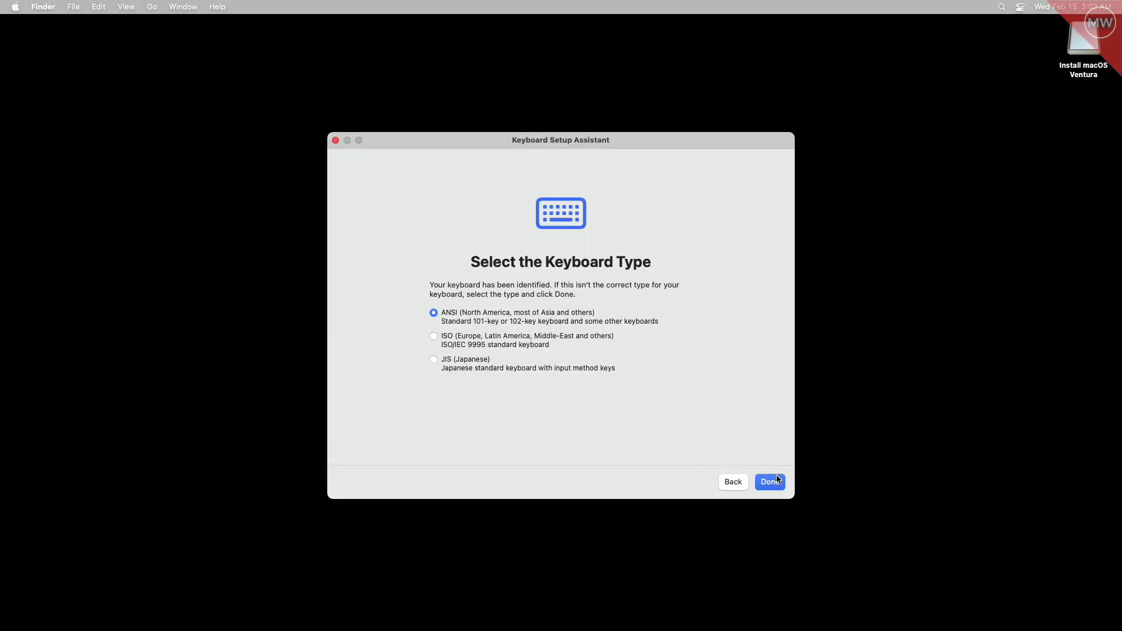
{"action": "key", "text": "Return"}
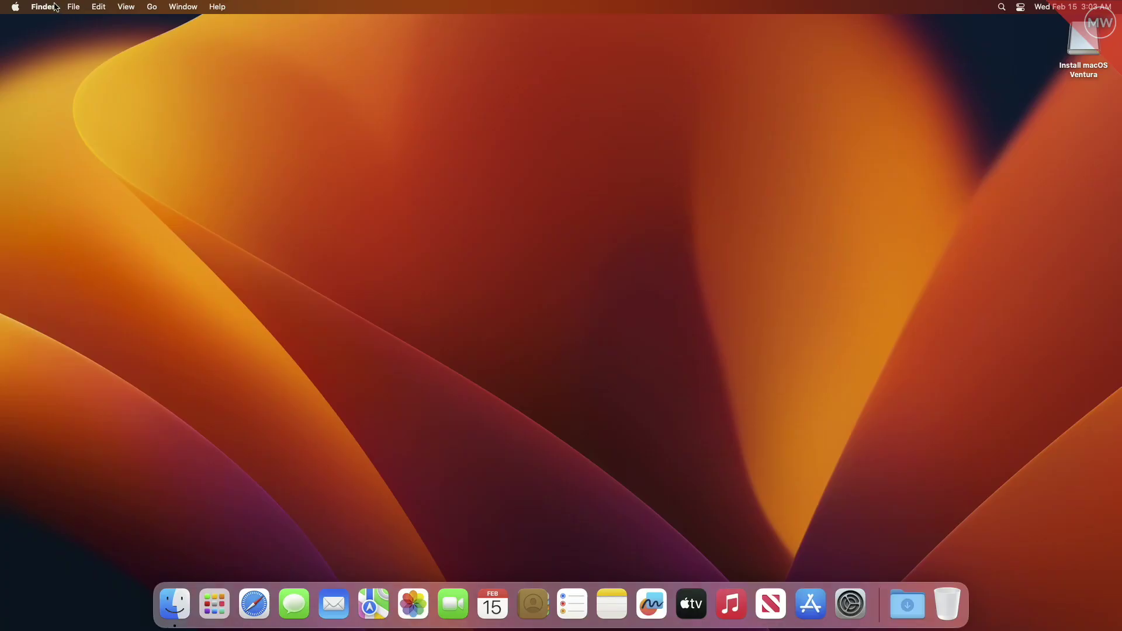
- Turn on Hard disks on the desktop in Finder Settings
{"action": "left_click", "coordinate": [43, 7]}
{"action": "left_click", "coordinate": [64, 33]}
{"action": "left_click", "coordinate": [37, 96]}
{"action": "key", "text": "super+w"}
- Tidy the desktop icons so Macintosh HD sits above Install macOS Ventura
{"action": "right_click", "coordinate": [506, 82]}
{"action": "left_click", "coordinate": [529, 162]}
{"action": "right_click", "coordinate": [876, 74]}
{"action": "left_click", "coordinate": [895, 158]}
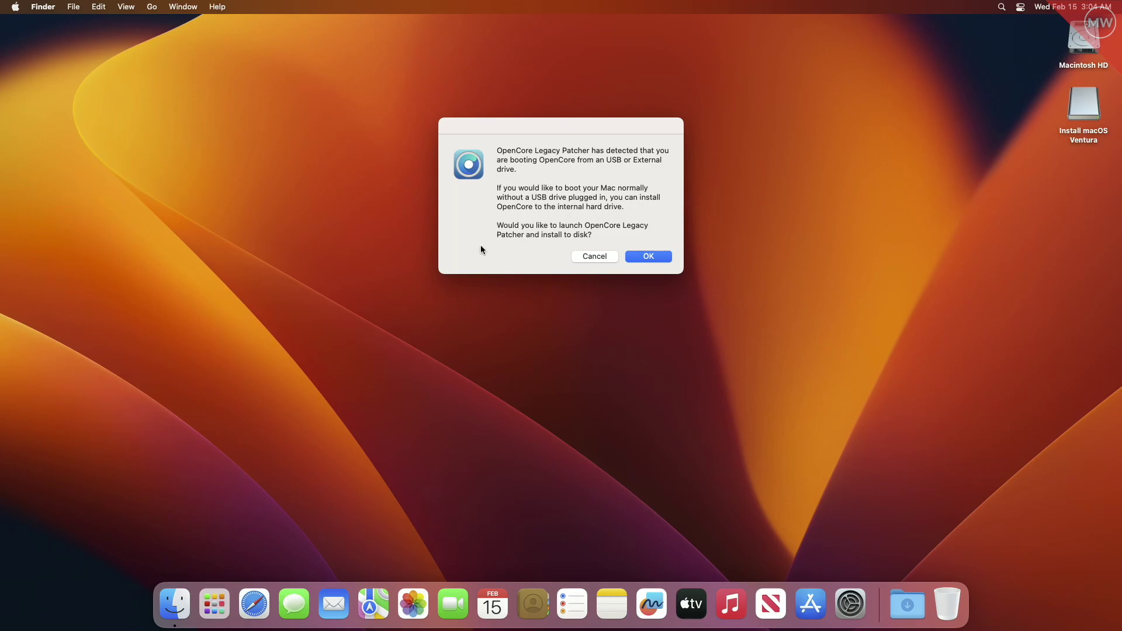
- Install OpenCore to the disk0s1 EFI partition of the internal 240.1 GB disk, authorising with the admin password
{"action": "left_click", "coordinate": [646, 257]}
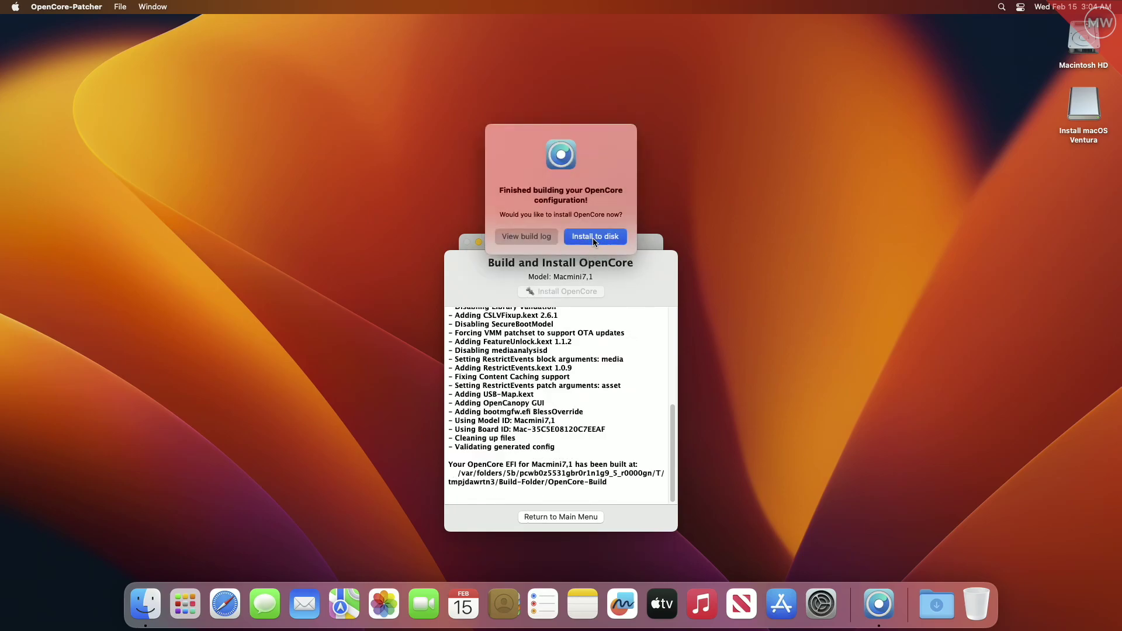
{"action": "left_click", "coordinate": [594, 237]}
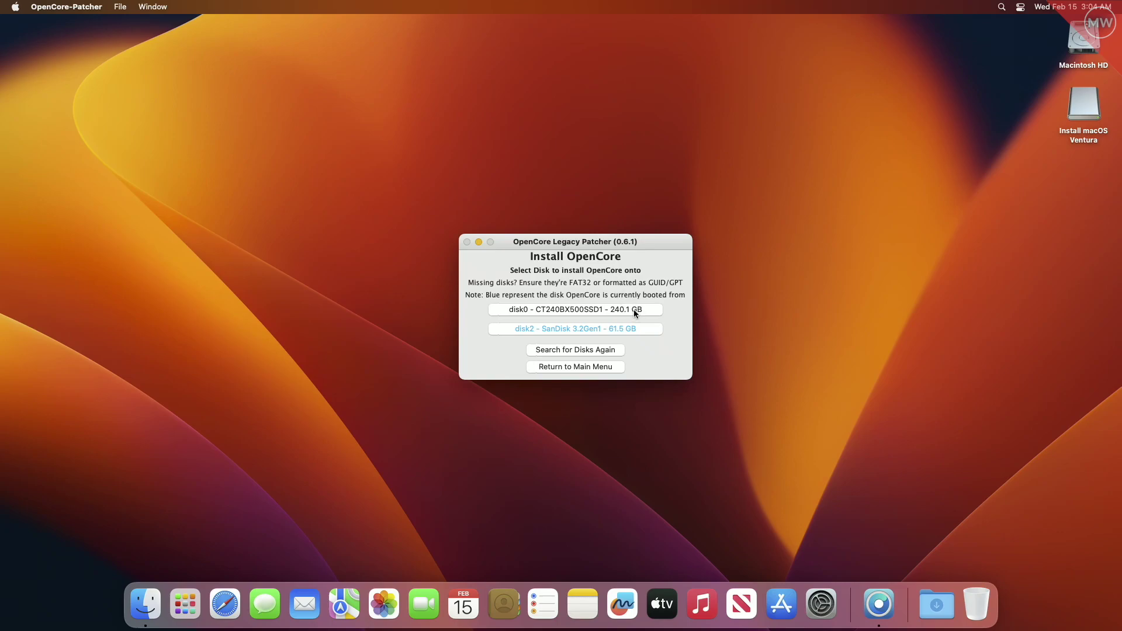
{"action": "left_click", "coordinate": [634, 310]}
{"action": "left_click", "coordinate": [615, 311]}
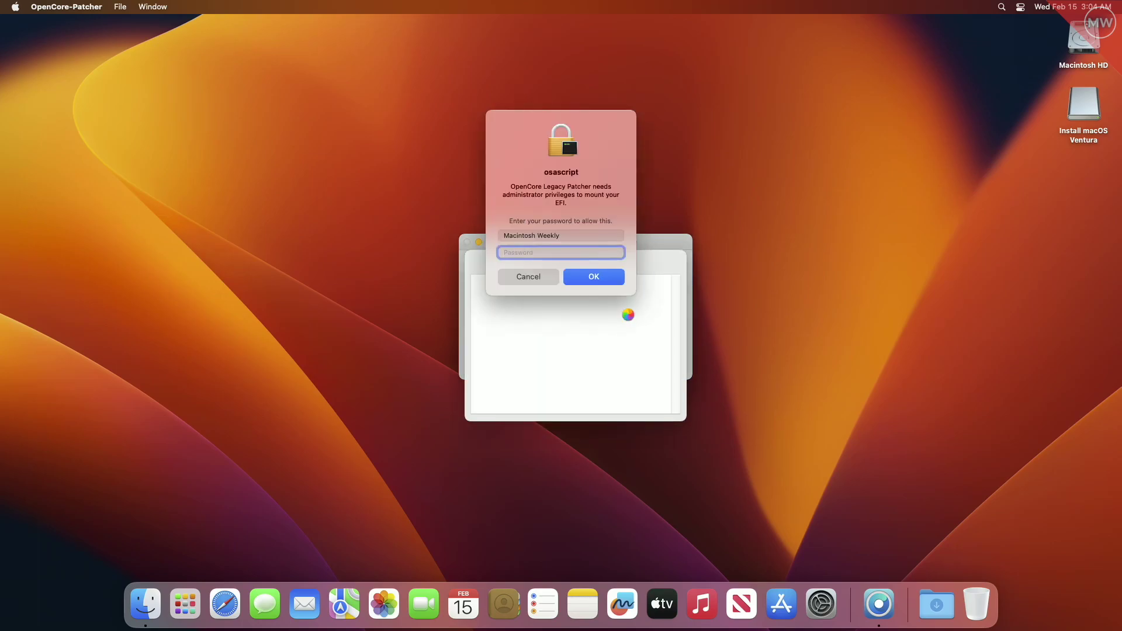
{"action": "type", "text": "••••"}
{"action": "key", "text": "Return"}
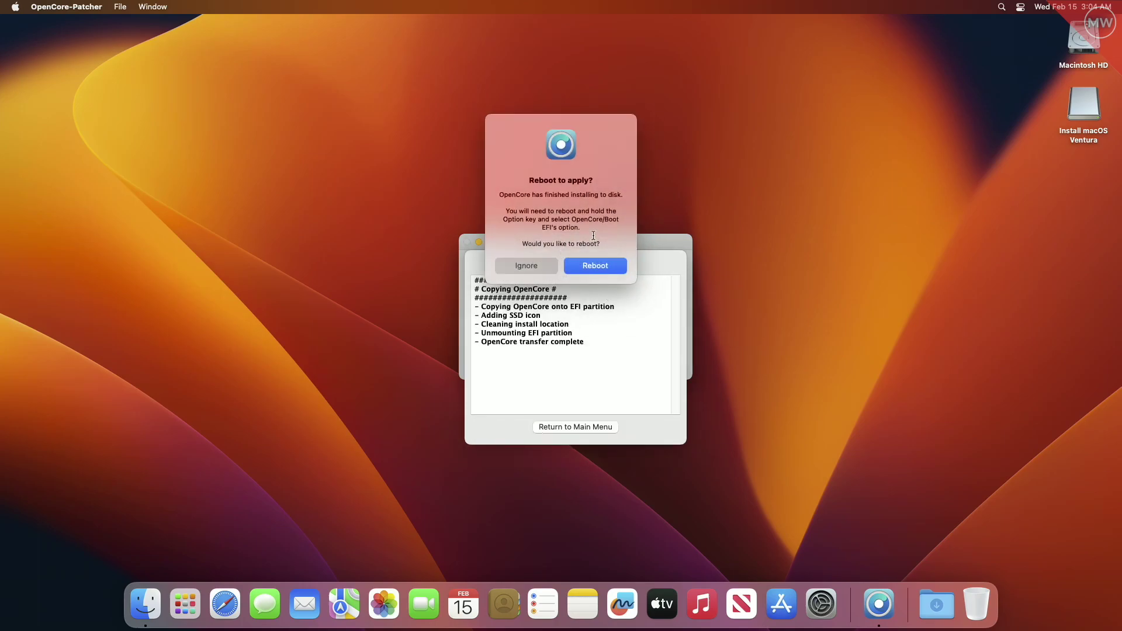
- Reboot the Mac now without reopening windows after restart
{"action": "left_click", "coordinate": [593, 267]}
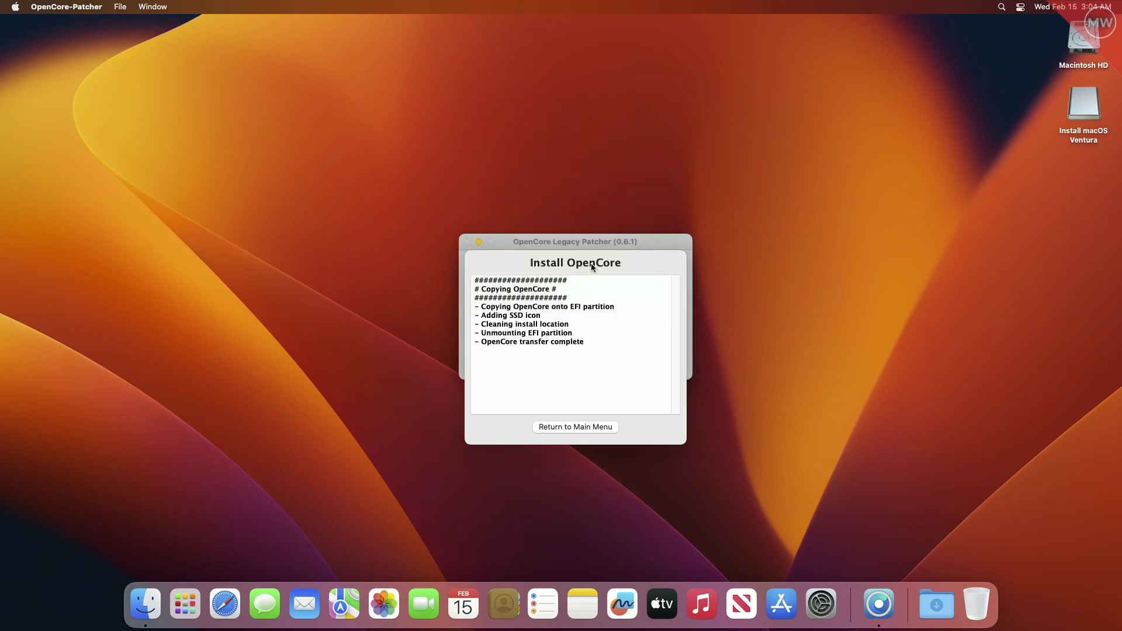
{"action": "left_click", "coordinate": [614, 194]}
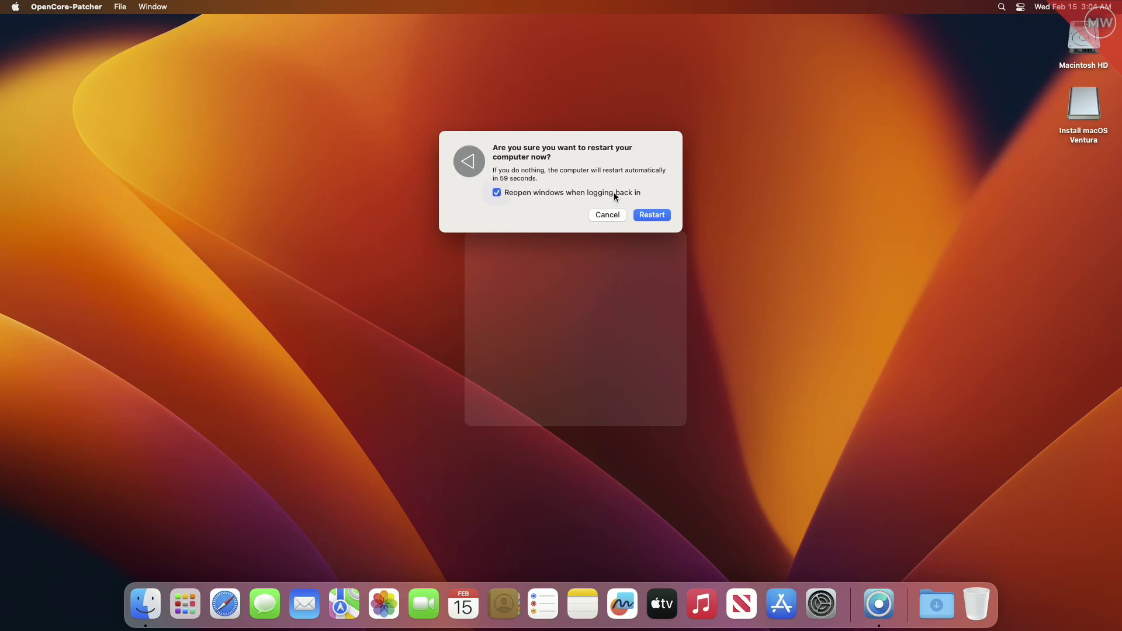
{"action": "left_click", "coordinate": [658, 217]}
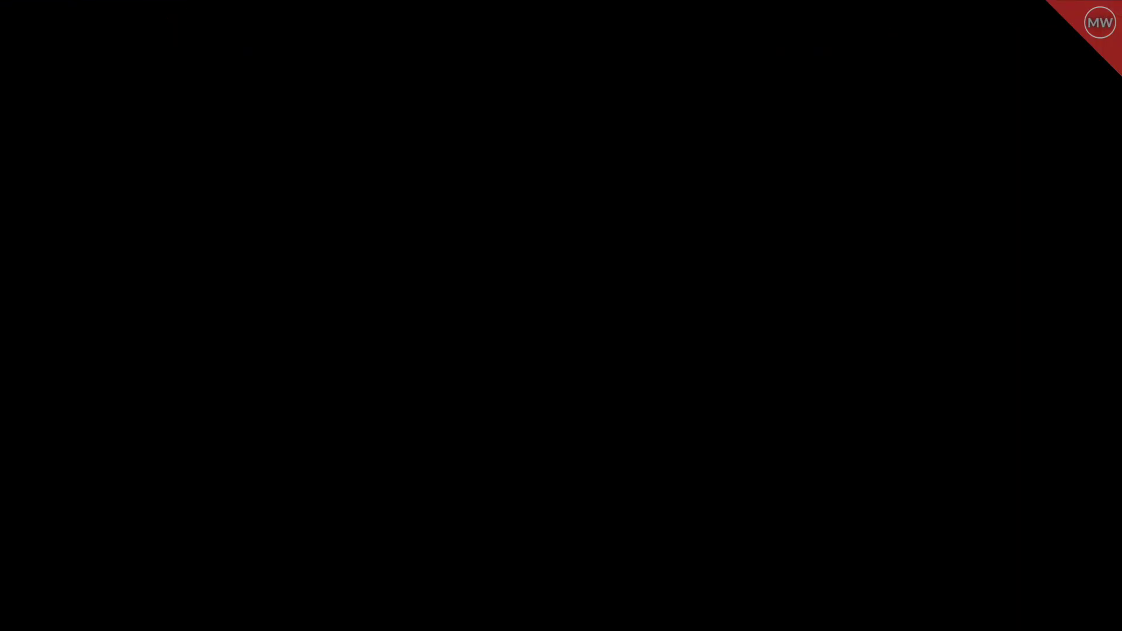